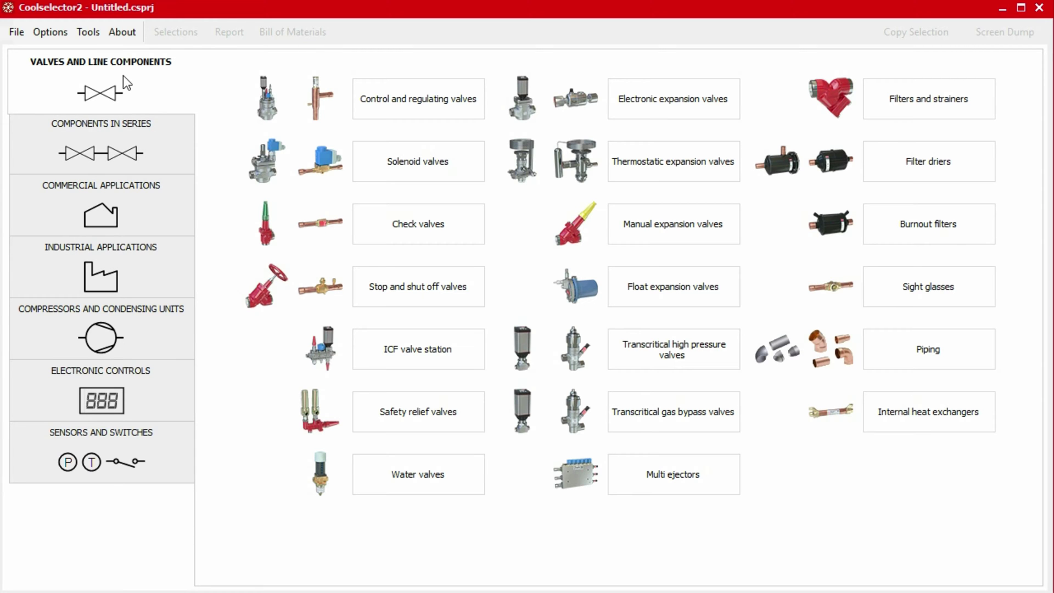
# Browse the series, commercial, industrial, compressor and electronic controls application sections
pyautogui.click(173, 154)
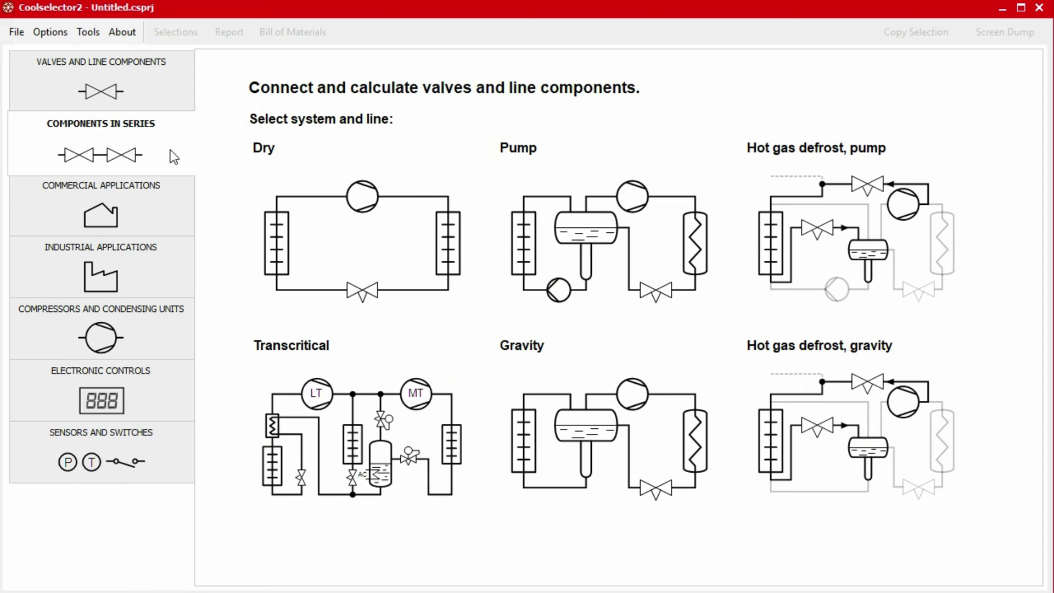
pyautogui.click(174, 211)
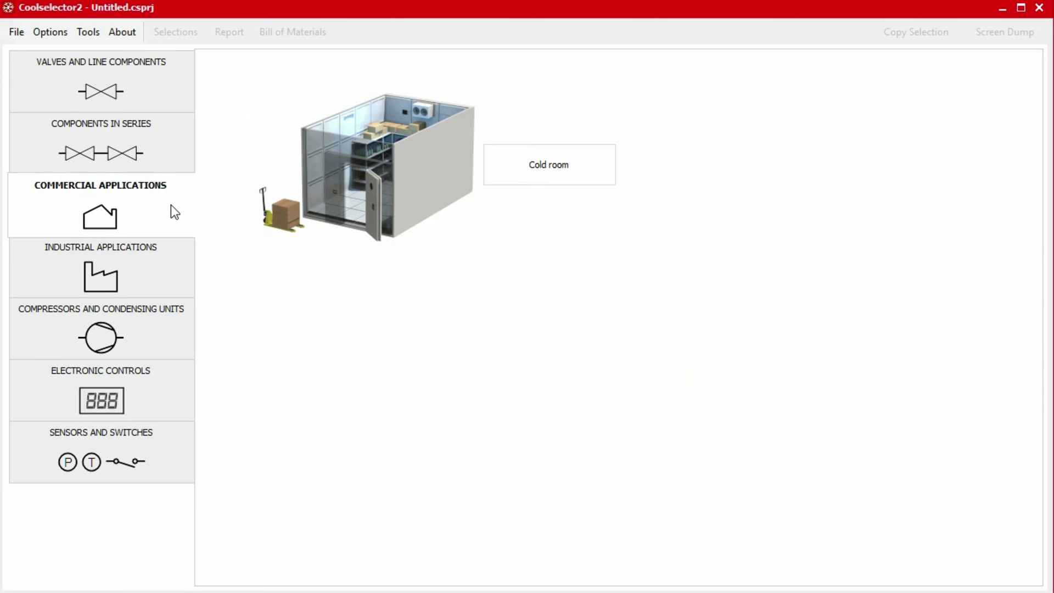
pyautogui.click(170, 275)
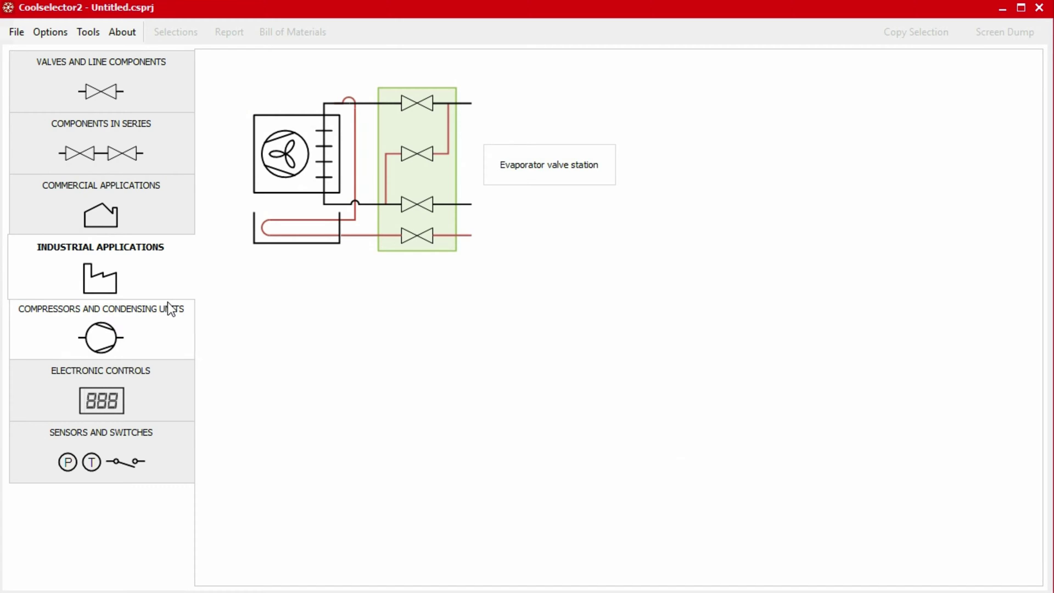
pyautogui.click(168, 342)
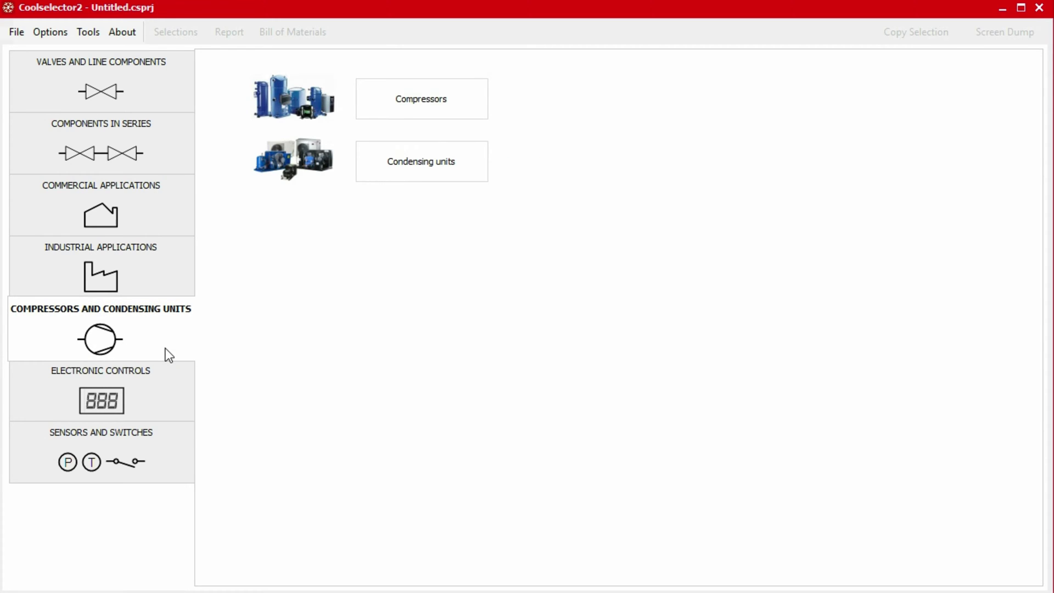
pyautogui.click(167, 398)
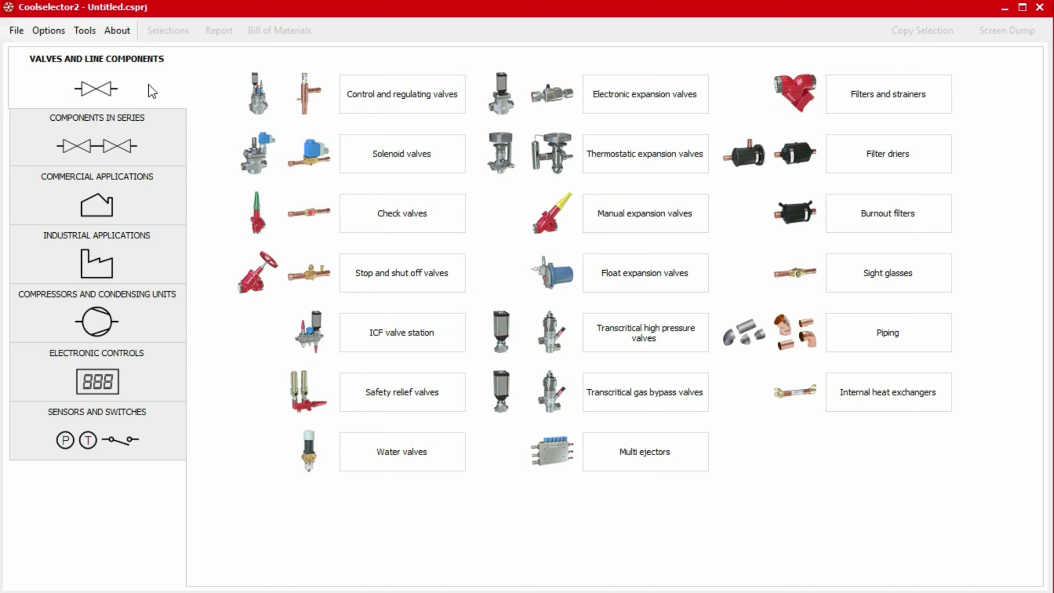
# Start a Solenoid valve 1 selection, keep the Dry system type and pick the liquid line
pyautogui.click(409, 159)
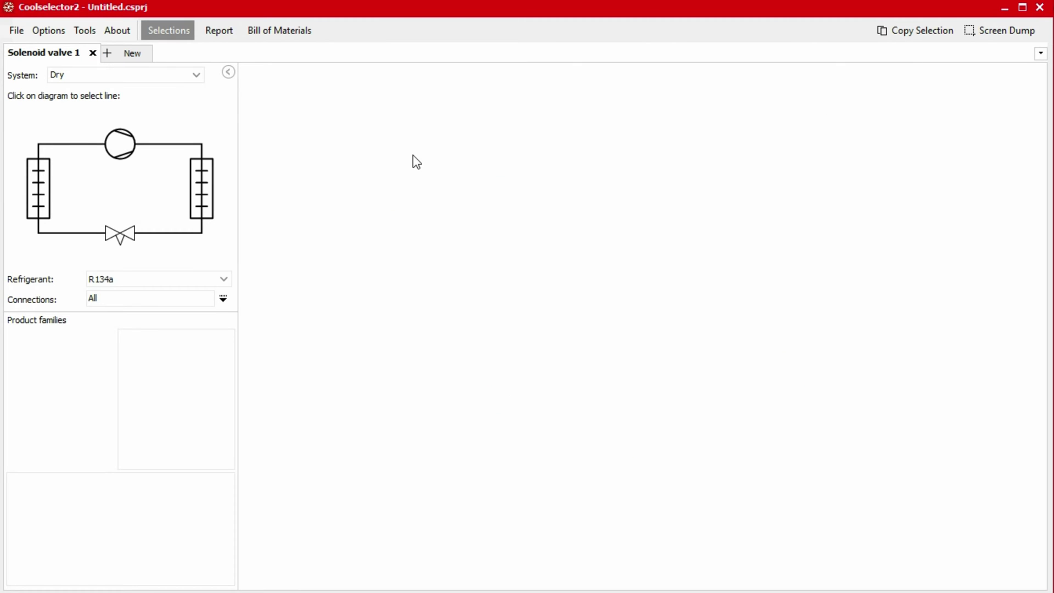
pyautogui.click(199, 77)
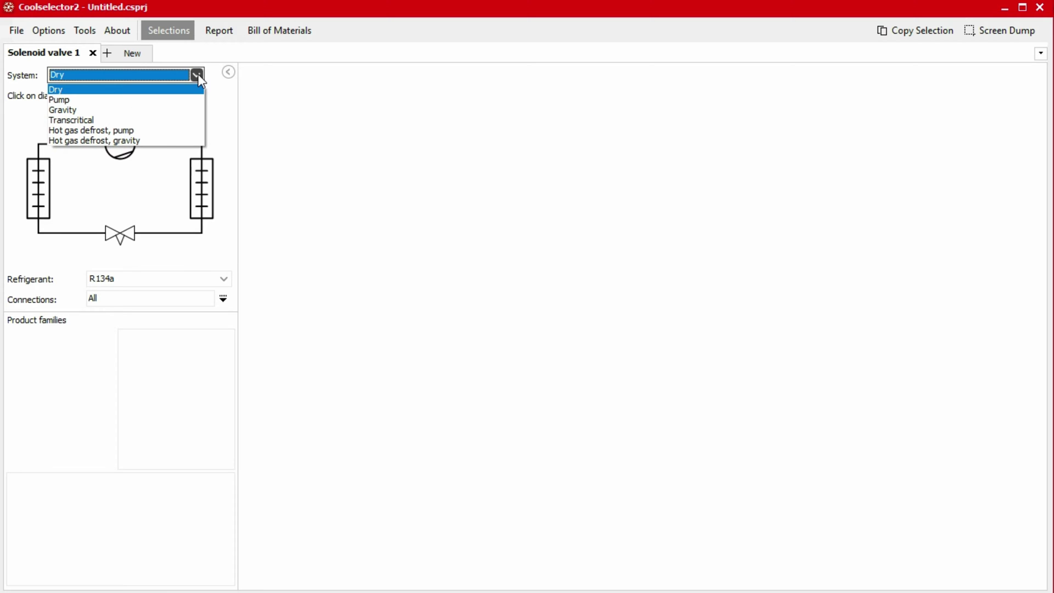
pyautogui.click(199, 77)
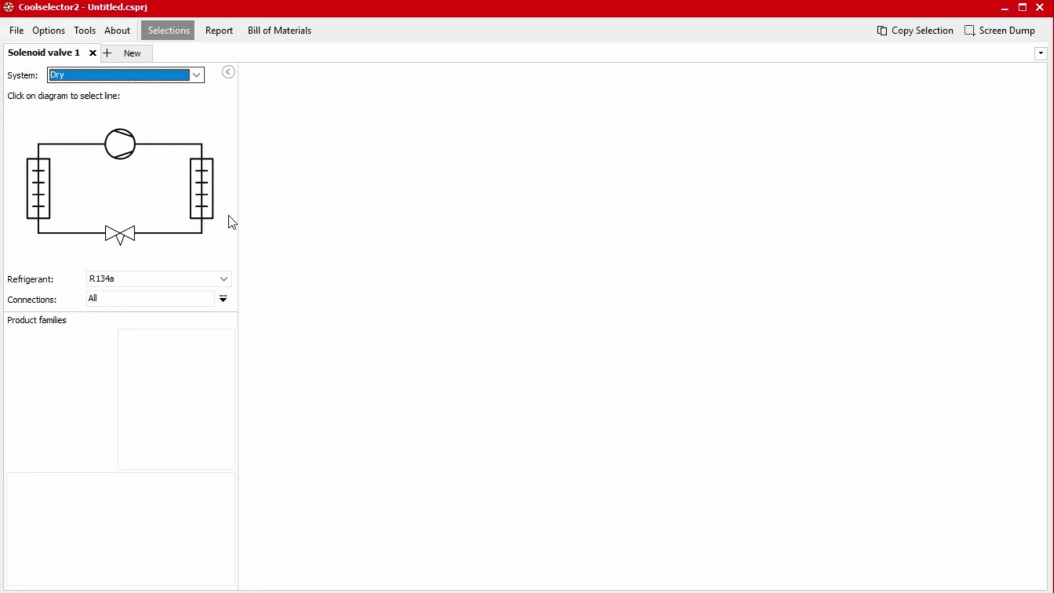
pyautogui.click(188, 245)
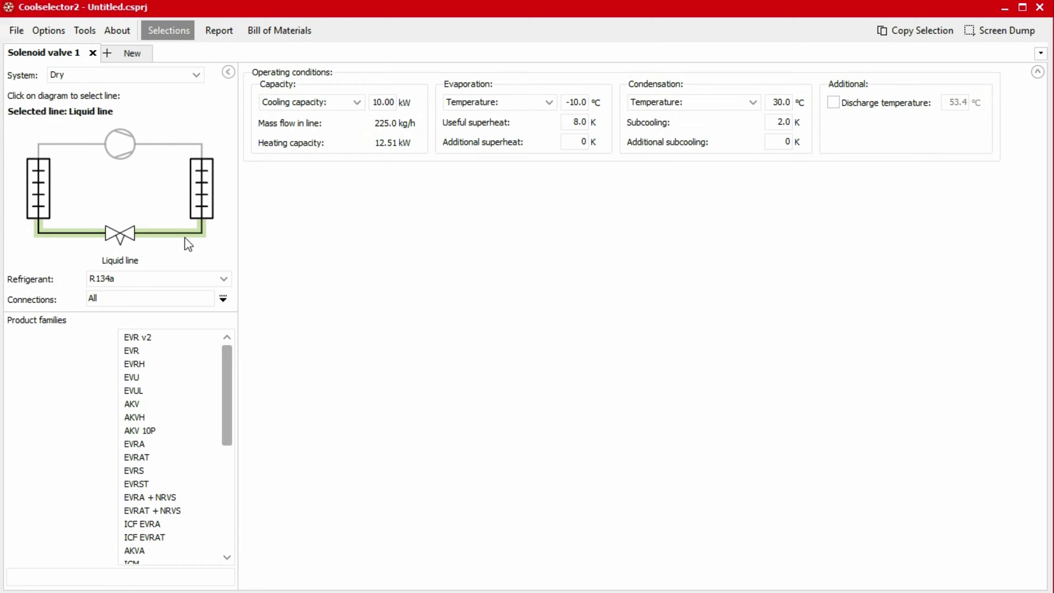
# Set the refrigerant to R513A and keep Connections at All
pyautogui.click(224, 280)
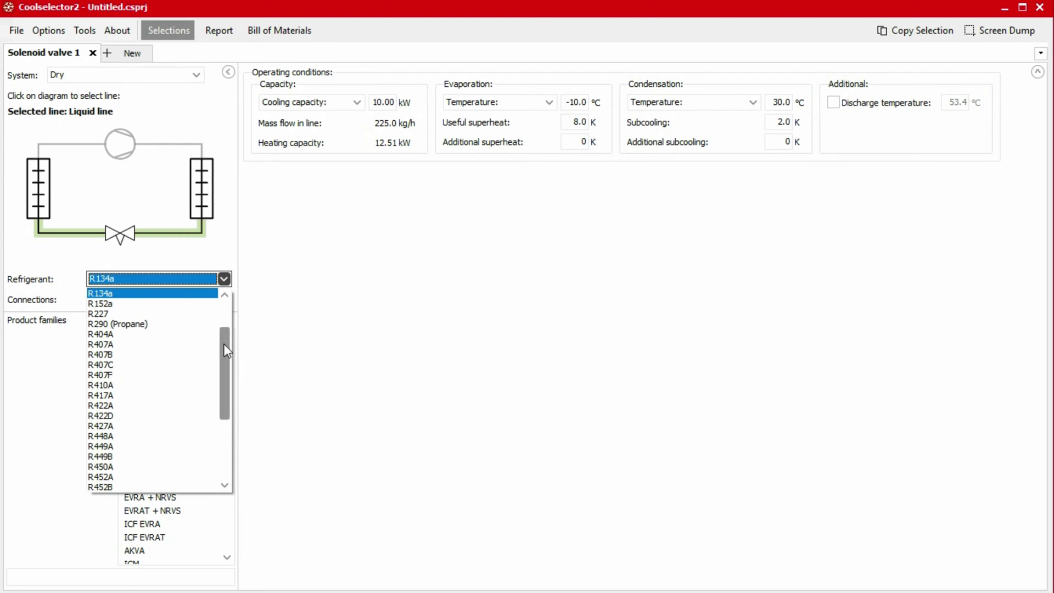
pyautogui.moveTo(225, 349); pyautogui.dragTo(225, 426)
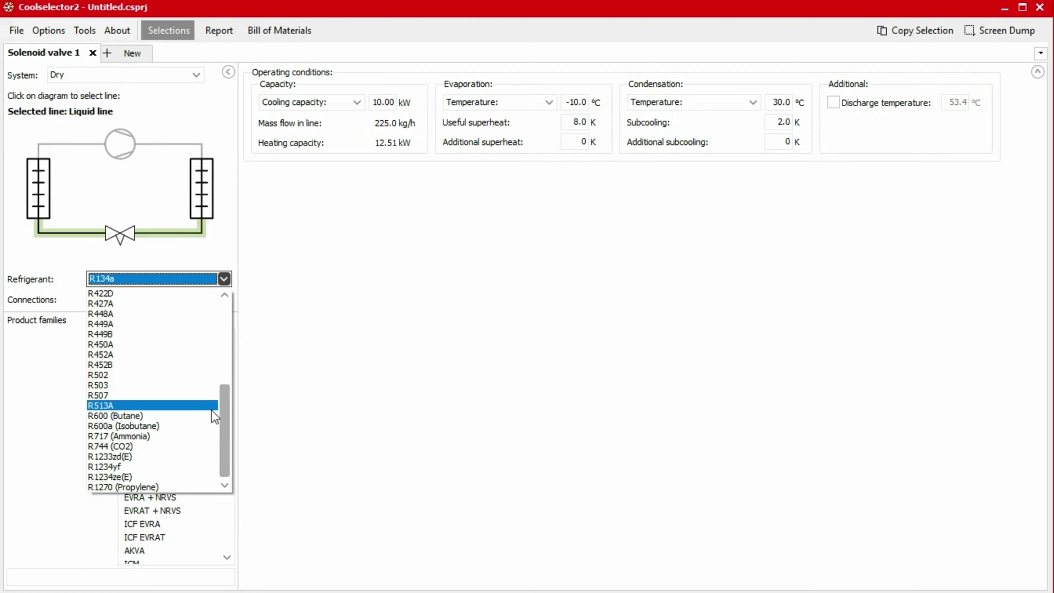
pyautogui.click(213, 405)
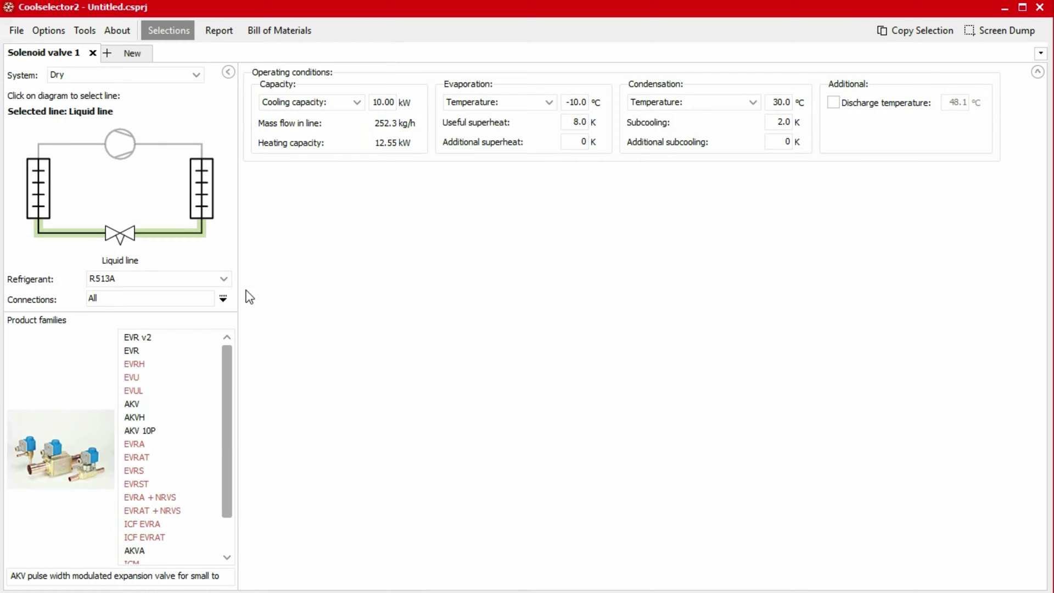
pyautogui.click(223, 298)
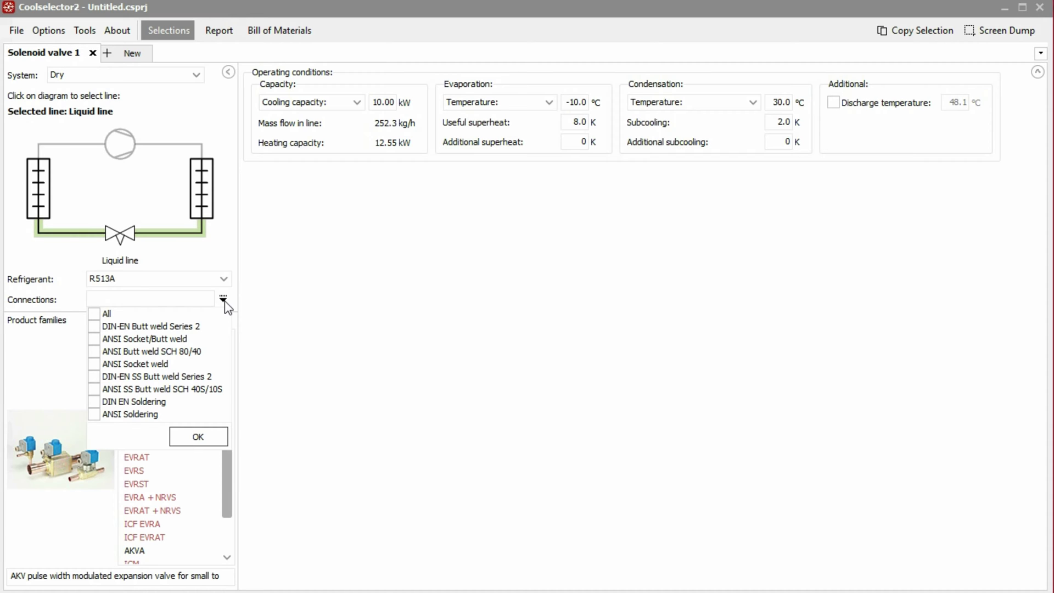
pyautogui.click(224, 301)
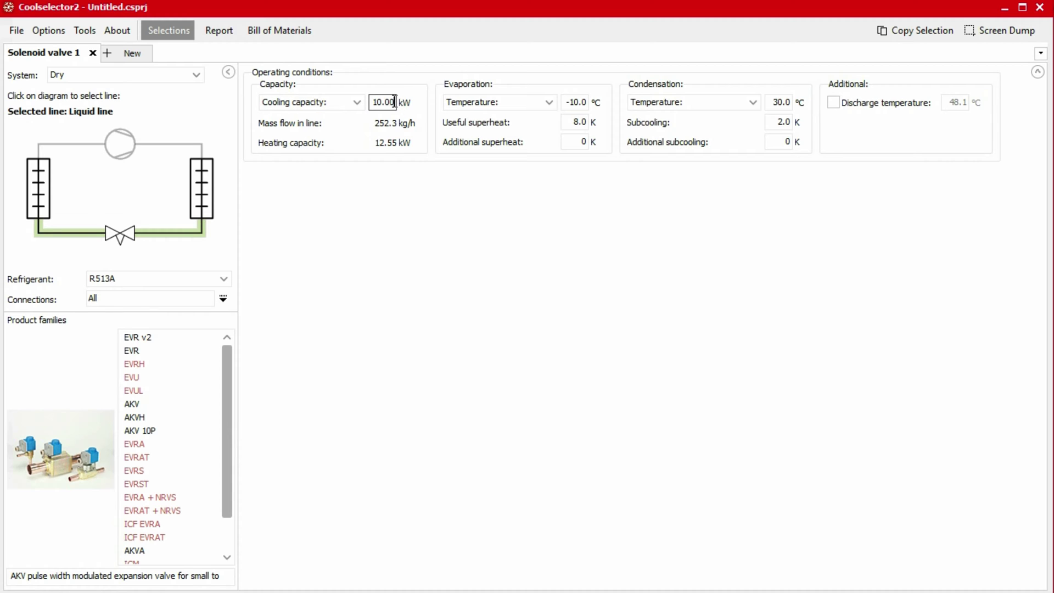
# Enter 45 kW cooling capacity and 0.0 °C evaporation temperature
pyautogui.moveTo(396, 103); pyautogui.dragTo(364, 105)
pyautogui.write('45')
pyautogui.press('Tab')
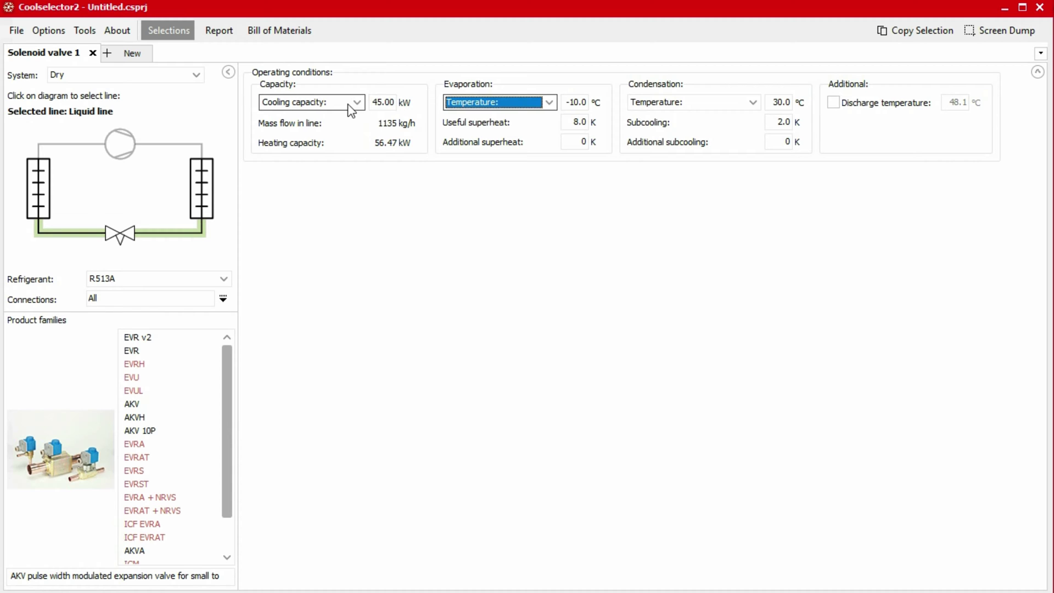
pyautogui.press('Tab')
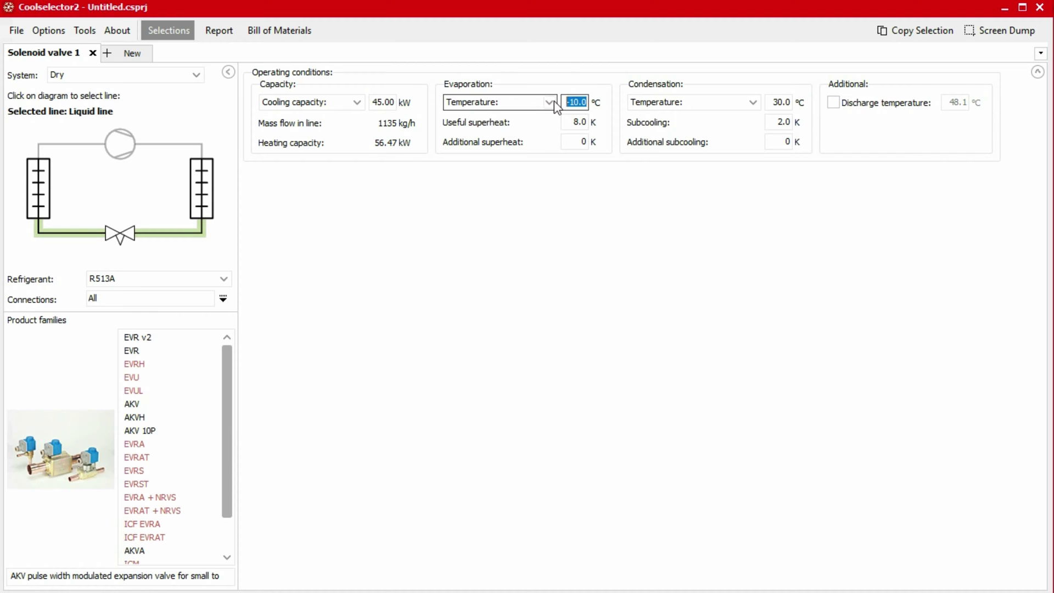
pyautogui.write('0')
pyautogui.press('Tab')
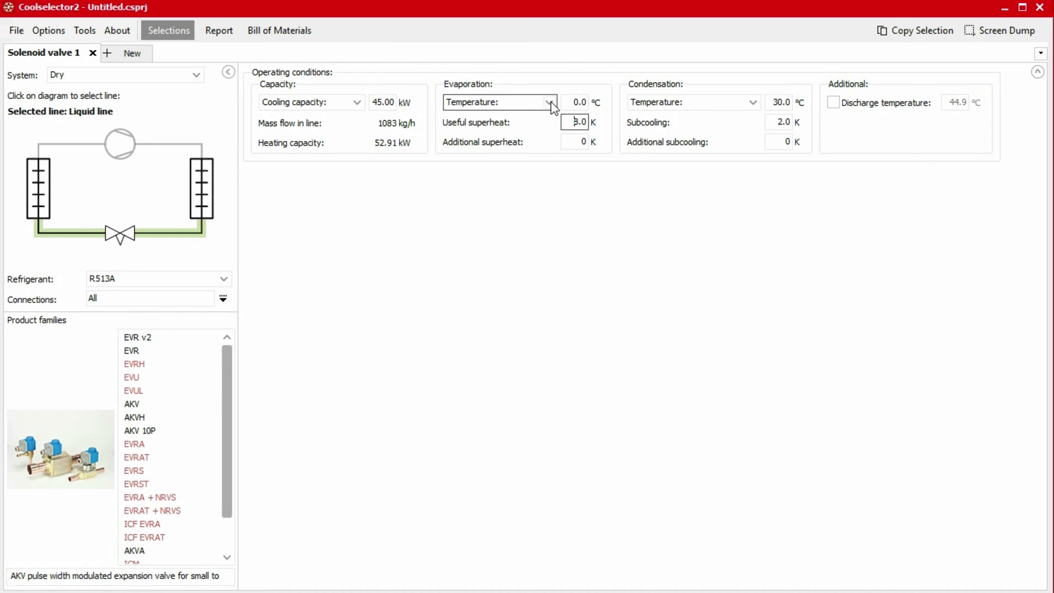
# Set useful superheat to 4.0 K and condensation temperature to 42.0 °C
pyautogui.moveTo(585, 122); pyautogui.dragTo(565, 122)
pyautogui.write('4')
pyautogui.press('Tab')
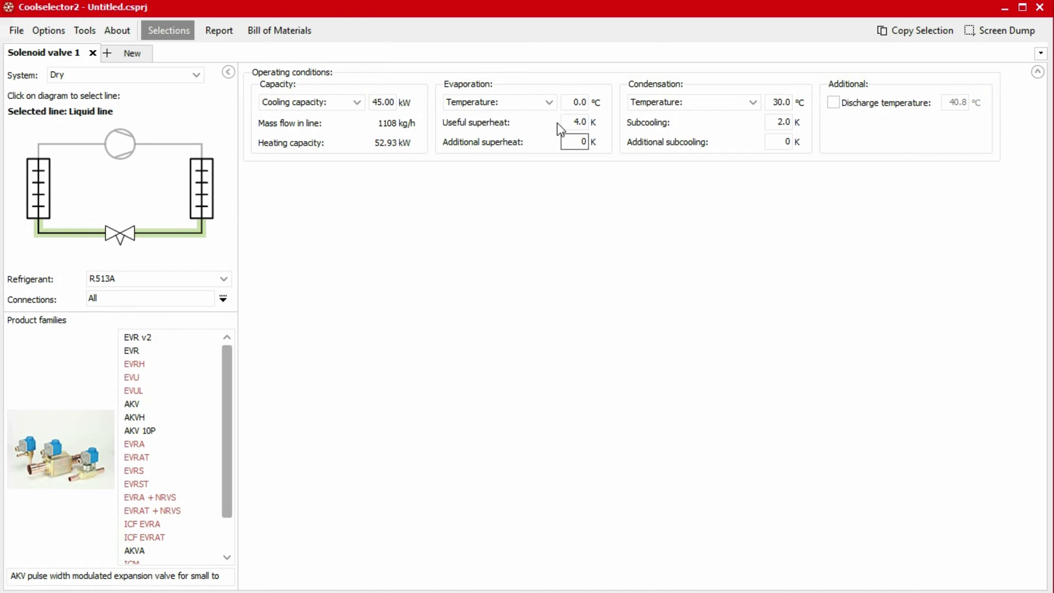
pyautogui.click(790, 102)
pyautogui.doubleClick(791, 103)
pyautogui.write('42')
pyautogui.press('Tab')
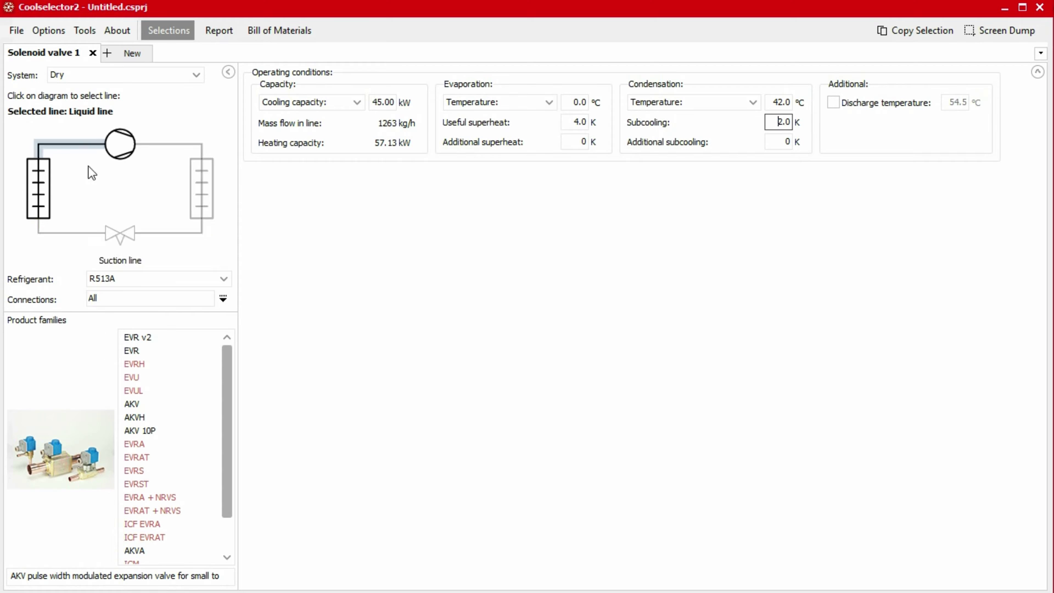
# Choose the EVR v2 product family, giving EVR 20 v2 as the sized valve
pyautogui.click(88, 31)
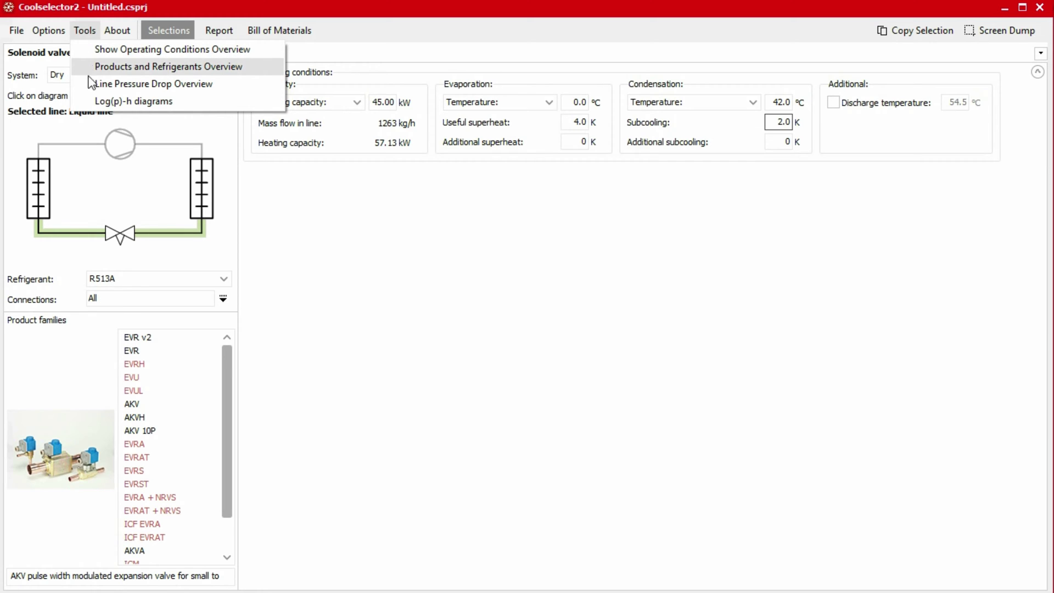
pyautogui.click(90, 338)
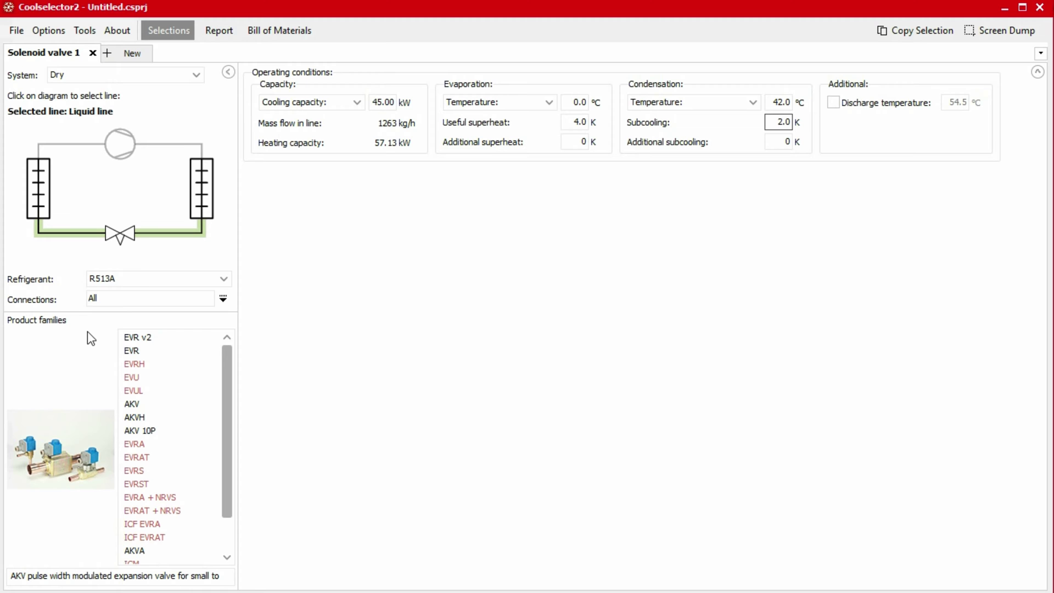
pyautogui.click(147, 337)
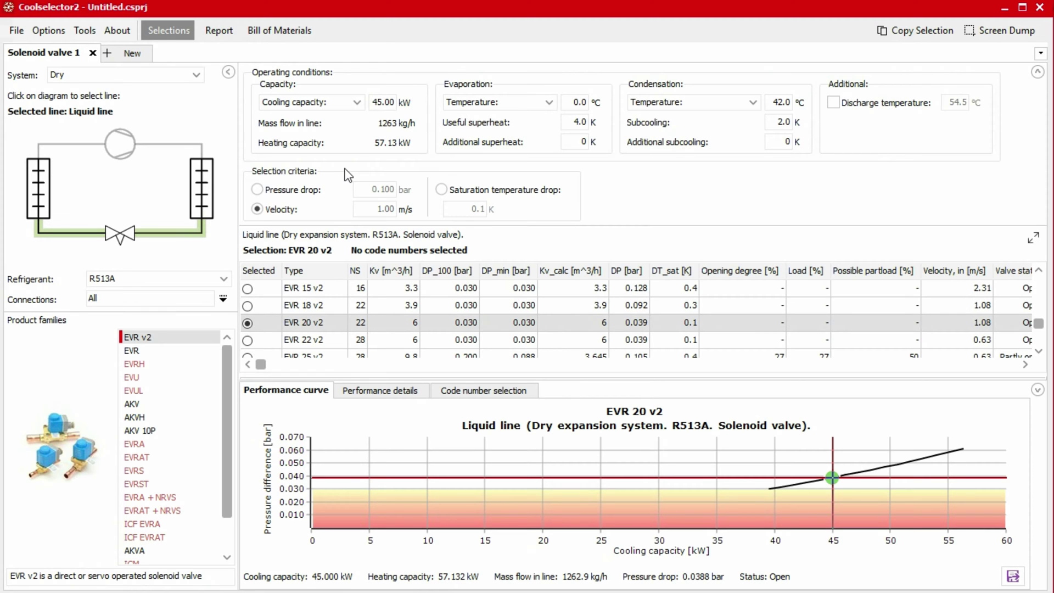
pyautogui.click(1033, 238)
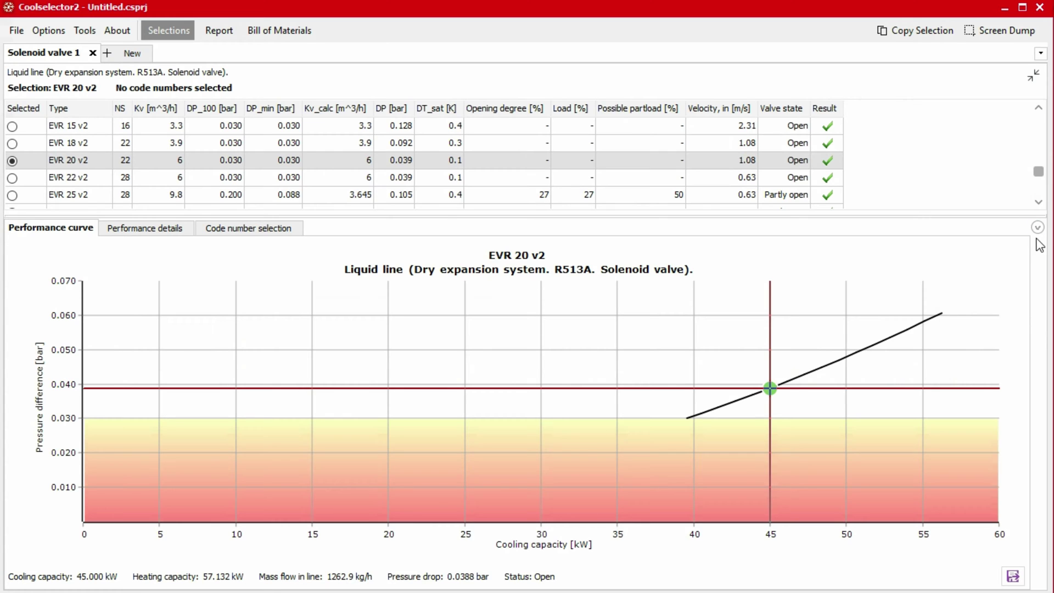
pyautogui.click(1039, 108)
pyautogui.click(1039, 109)
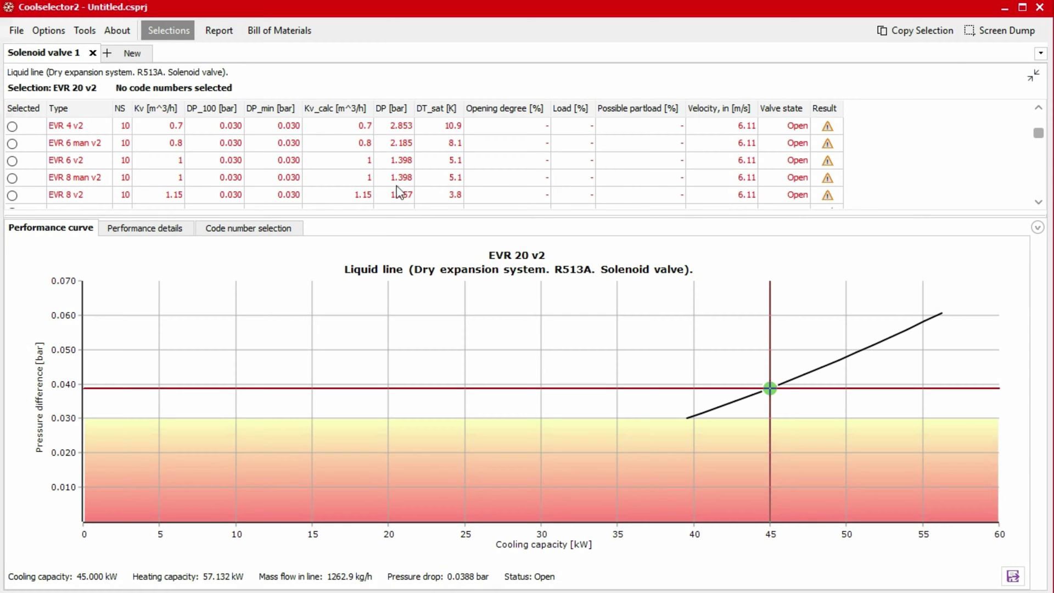
pyautogui.moveTo(825, 196)
pyautogui.click(12, 196)
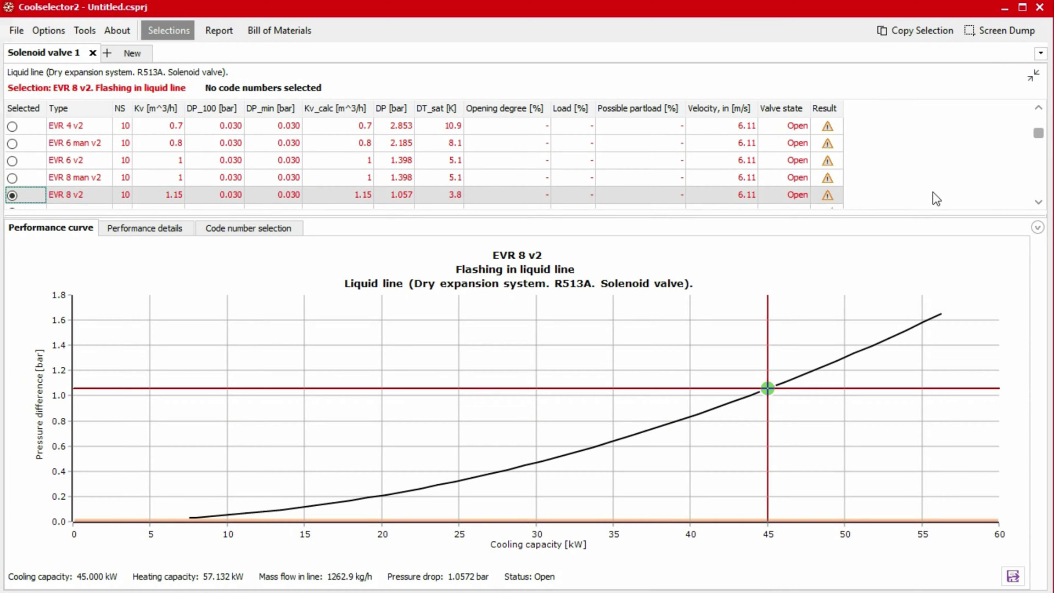
pyautogui.scroll(-3, 1044, 201)
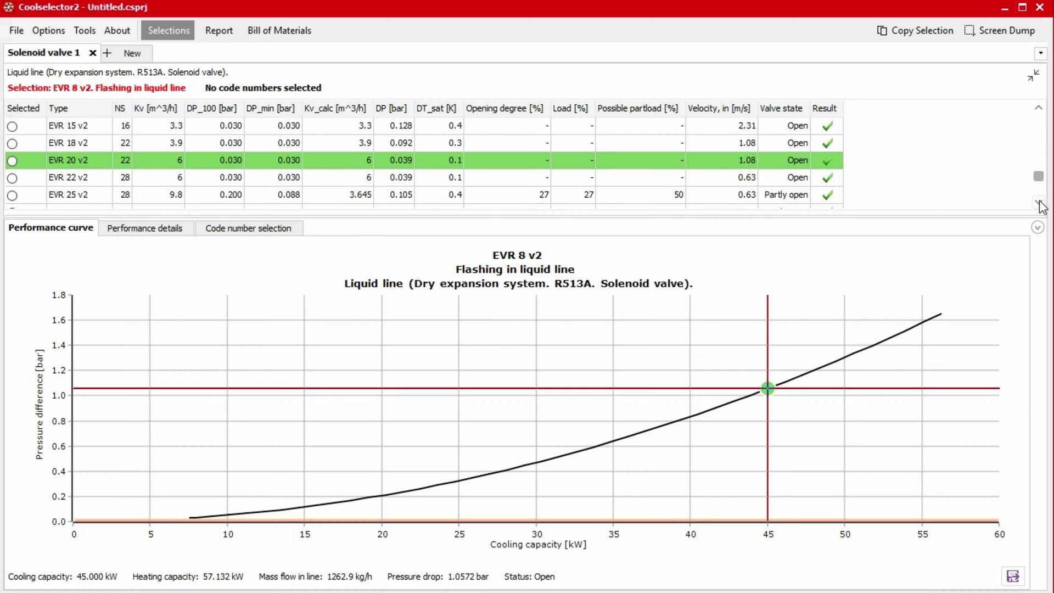
pyautogui.click(12, 160)
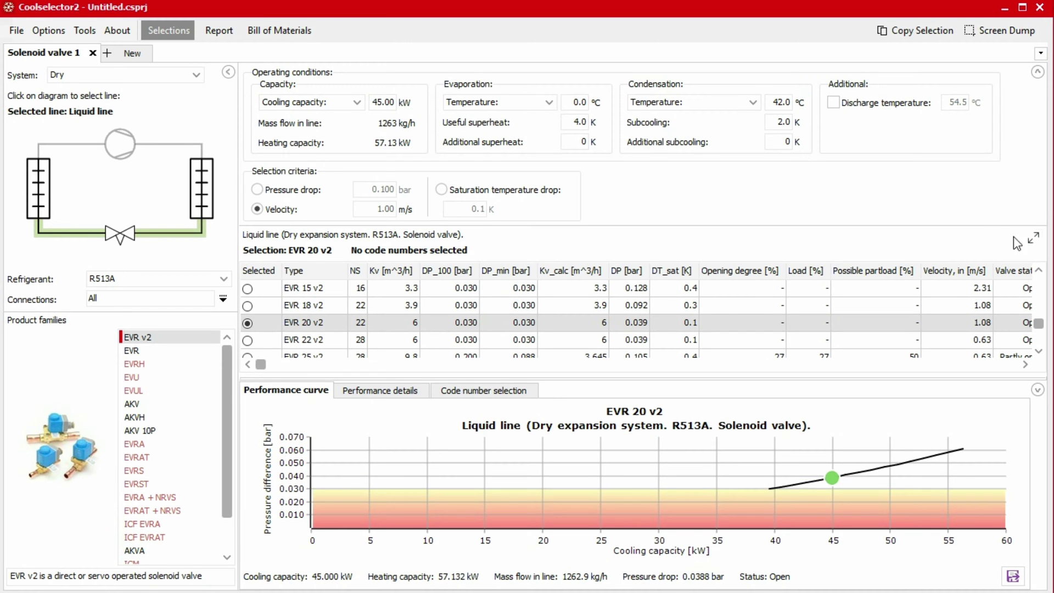
# Maximise the results table and EVR 20 v2 performance curve to fill the window
pyautogui.click(1035, 242)
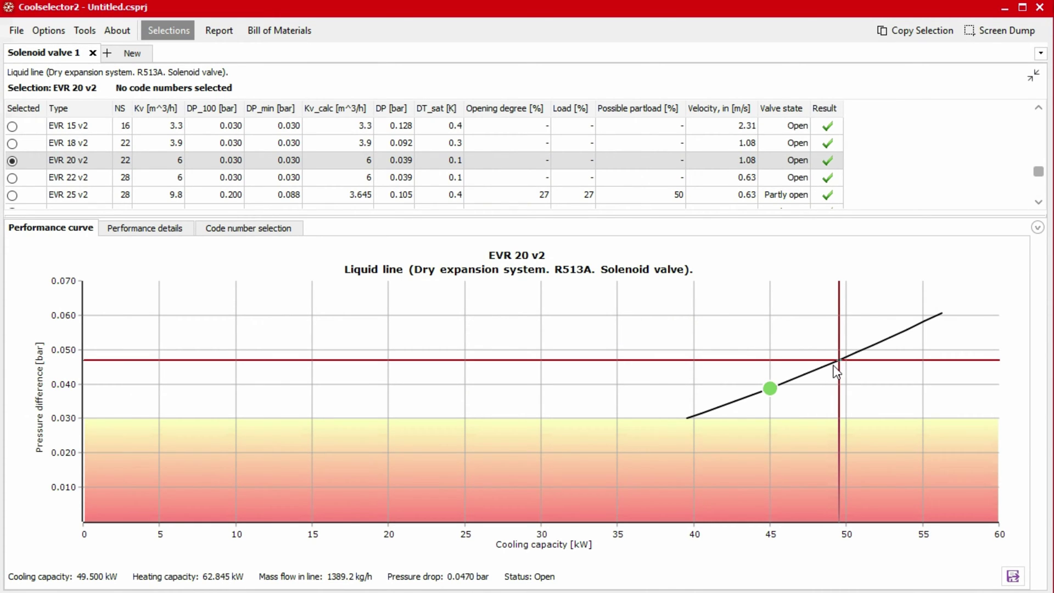
# Restore the input panels and change cooling capacity to 4.5 kW
pyautogui.click(1033, 75)
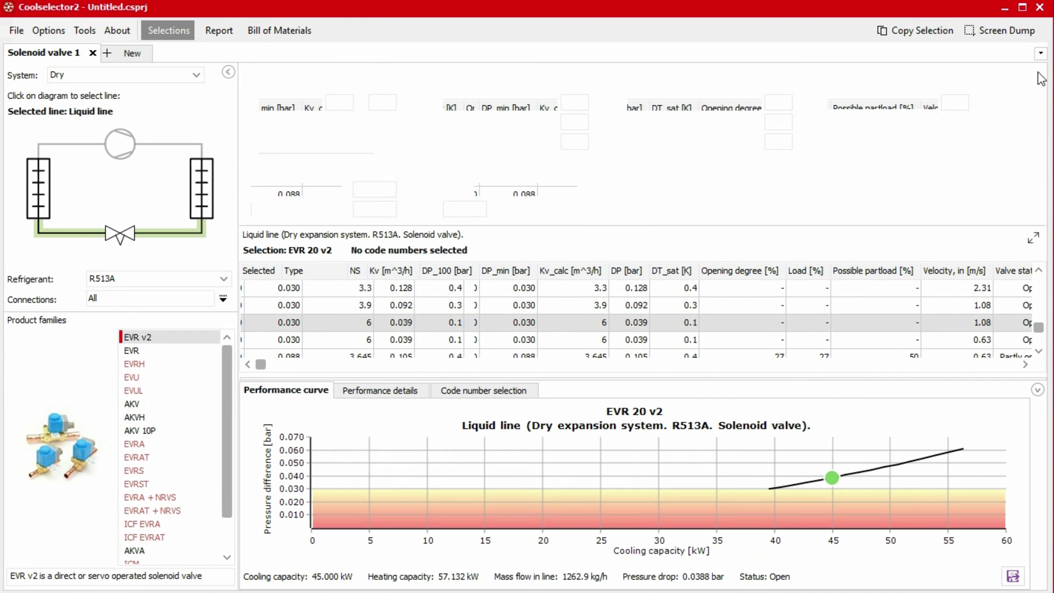
pyautogui.moveTo(398, 102); pyautogui.dragTo(368, 102)
pyautogui.write('4.5')
pyautogui.press('Tab')
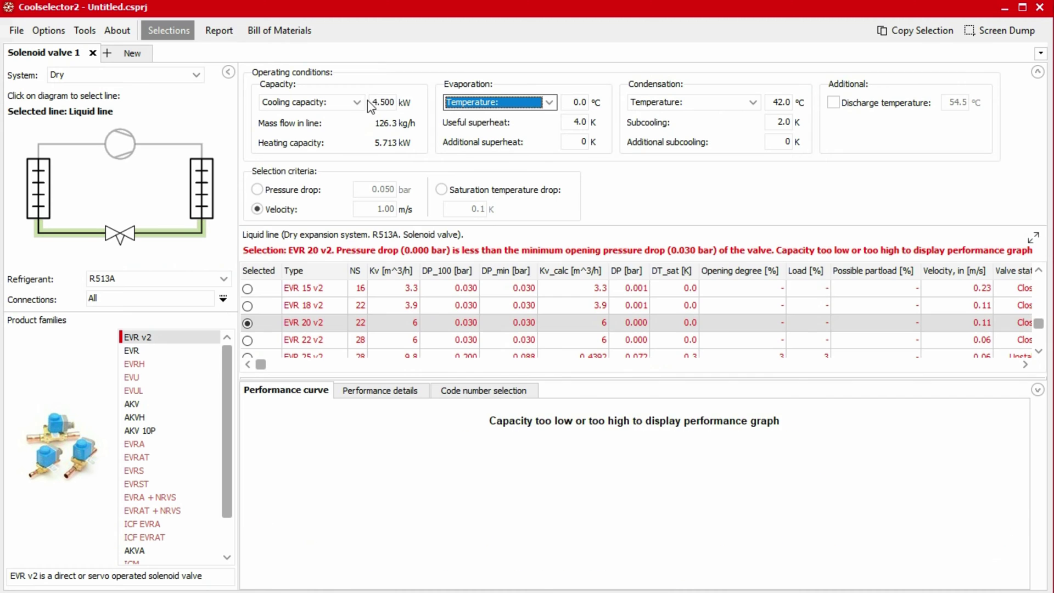
# Select the small EVR 3 v2 valve in the enlarged results table, then restore the panels
pyautogui.click(1033, 238)
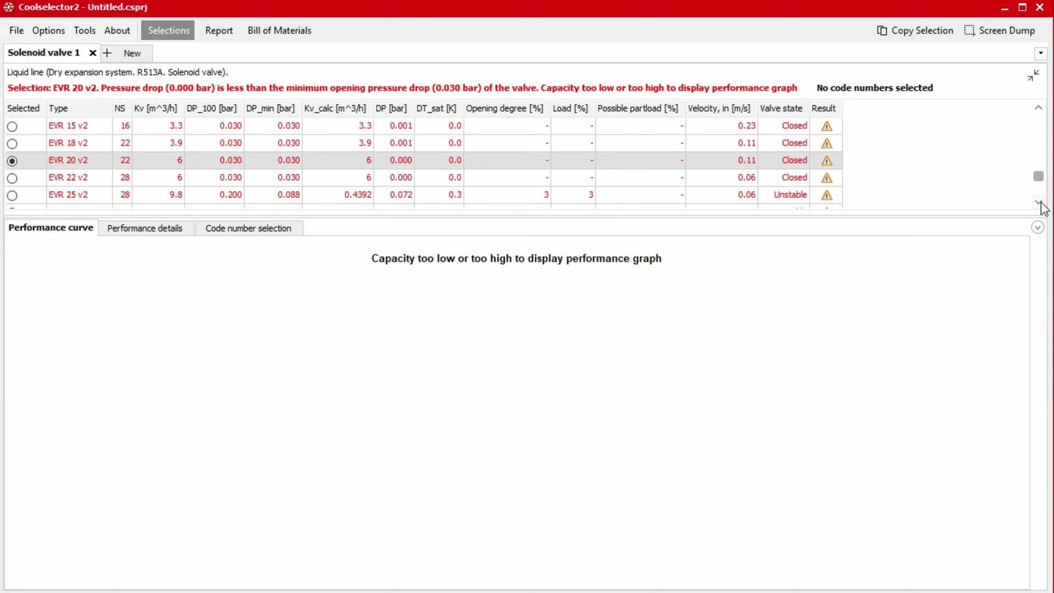
pyautogui.click(1038, 108)
pyautogui.click(1039, 108)
pyautogui.click(1039, 108)
pyautogui.click(1039, 109)
pyautogui.click(1038, 108)
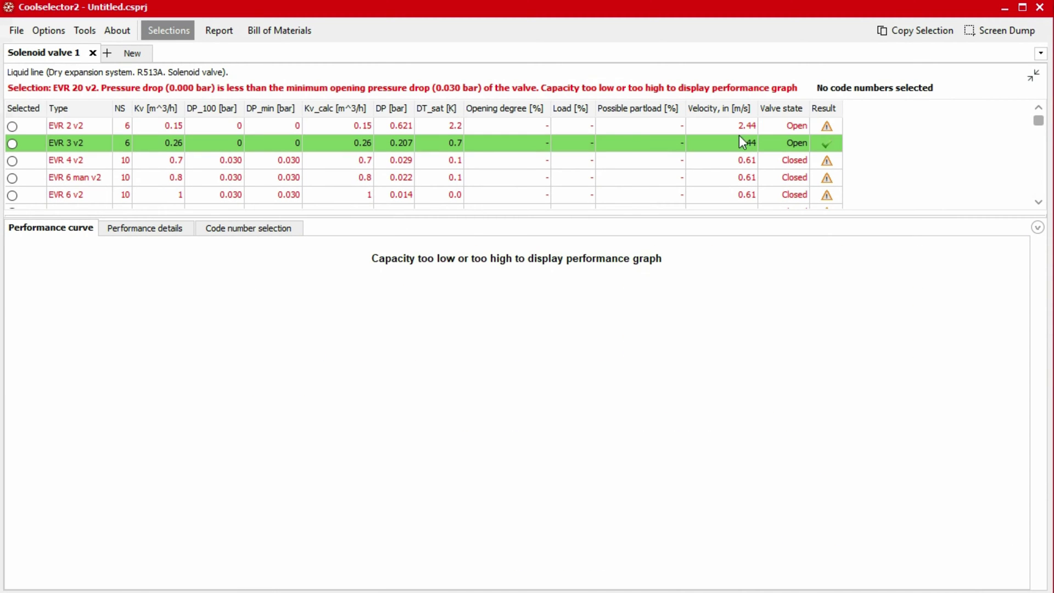
pyautogui.click(12, 143)
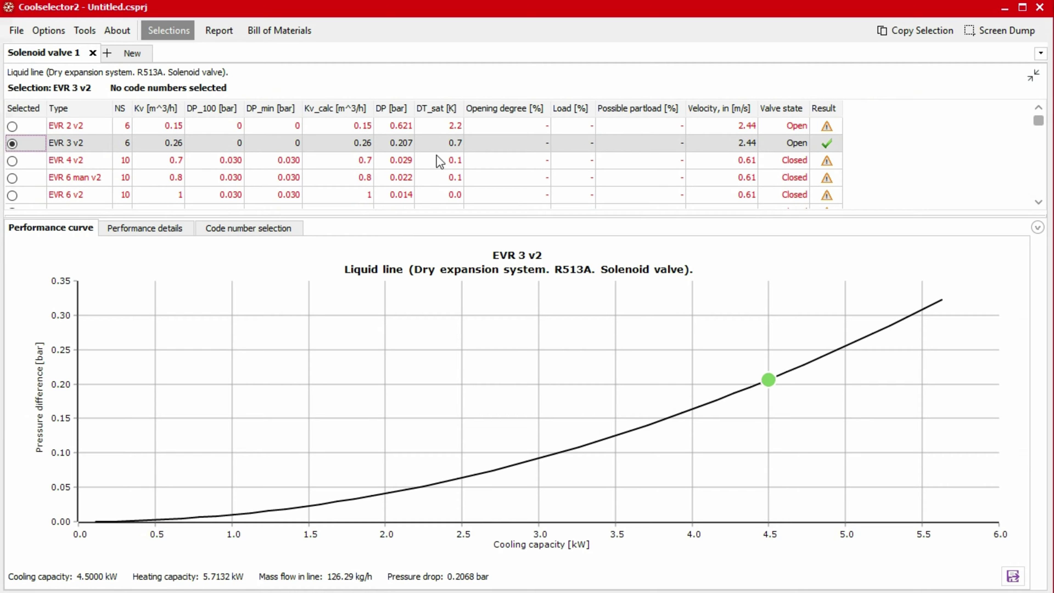
pyautogui.click(1034, 76)
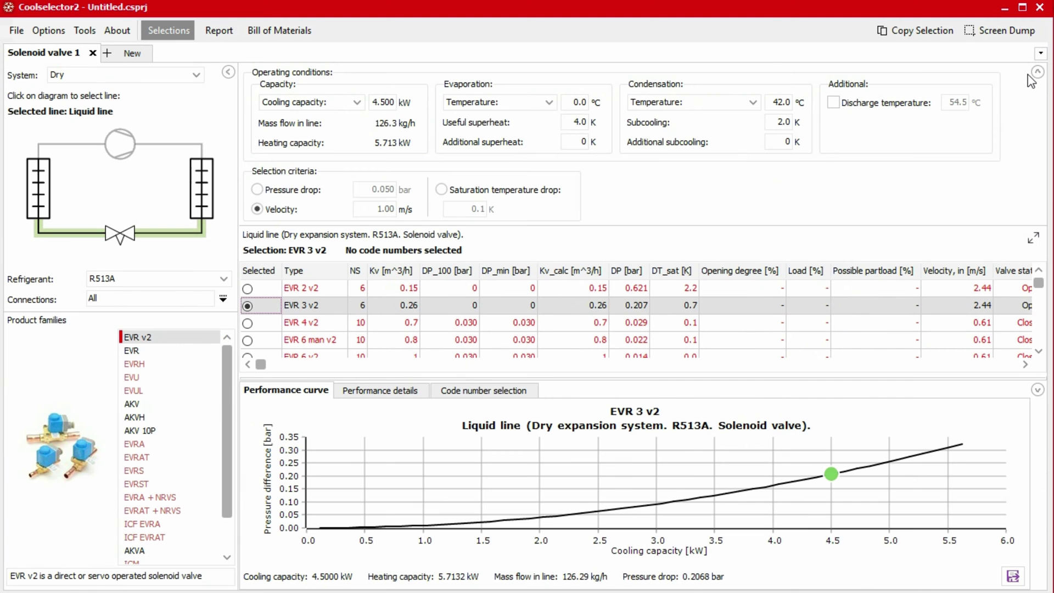
pyautogui.click(374, 100)
# Return cooling capacity to 45 kW and reselect EVR 20 v2 (0.039 bar drop)
pyautogui.write('45')
pyautogui.press('Tab')
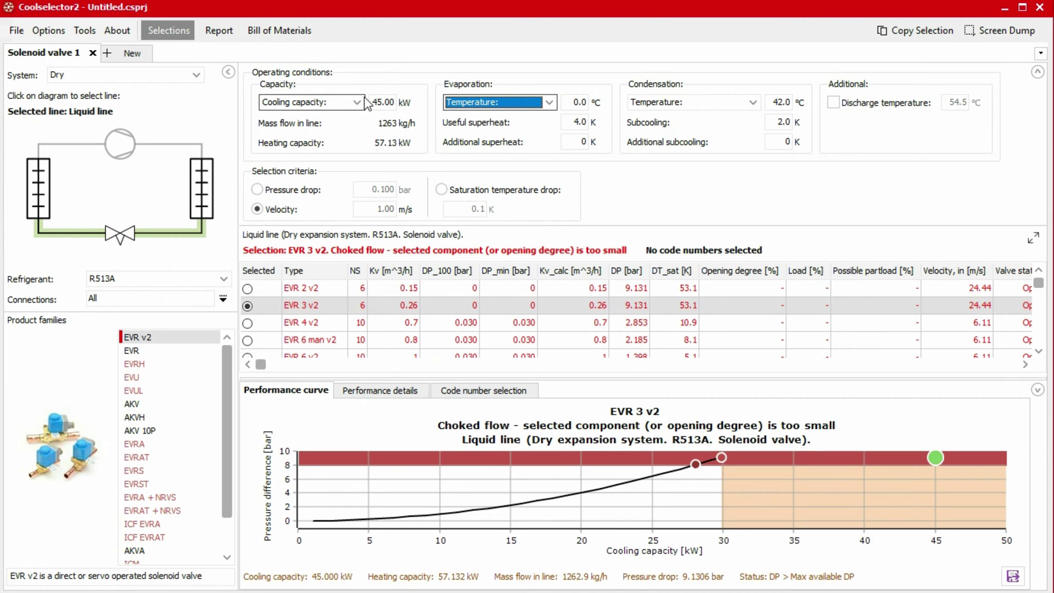
pyautogui.click(1033, 237)
pyautogui.scroll(-2, 1038, 217)
pyautogui.scroll(-4, 1039, 203)
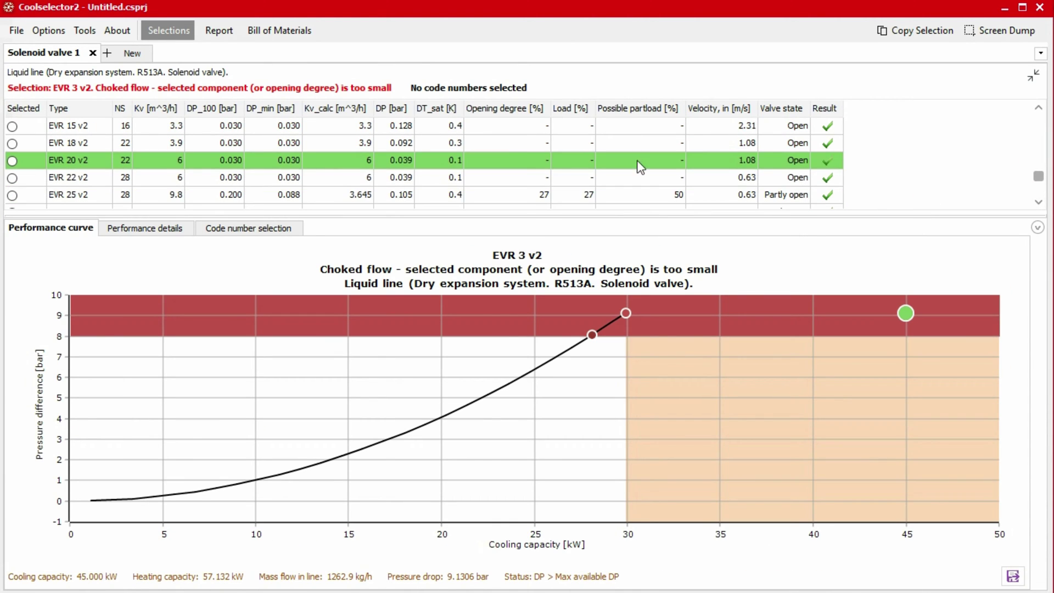
pyautogui.click(12, 161)
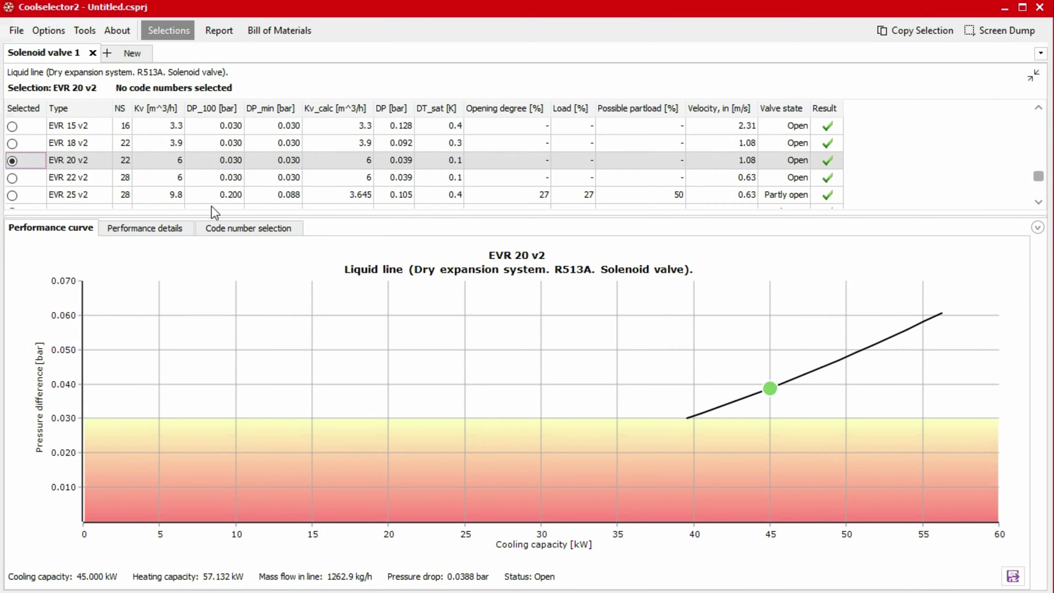
pyautogui.moveTo(679, 397)
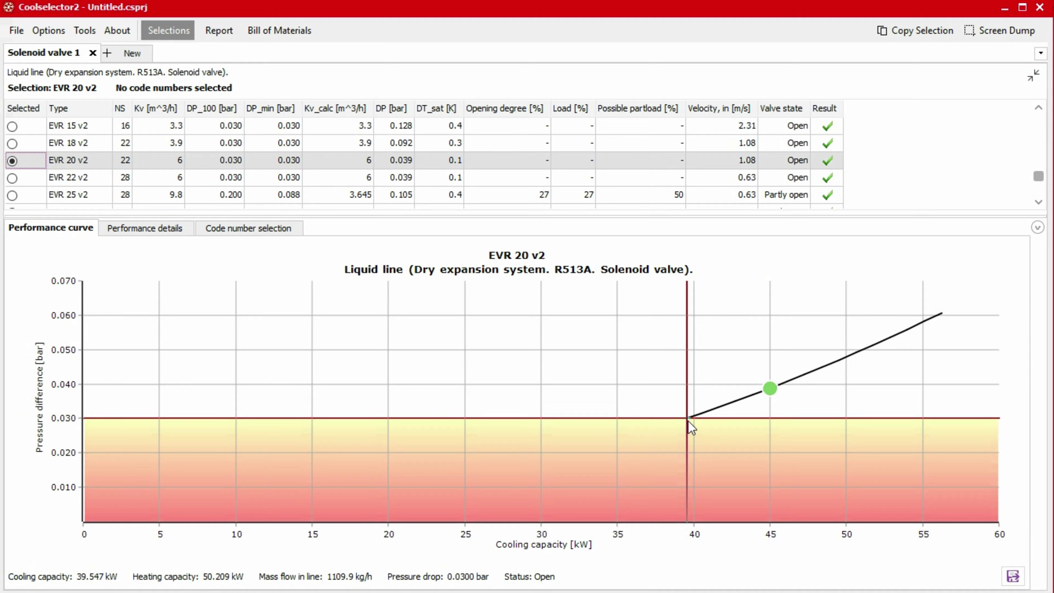
pyautogui.click(1033, 76)
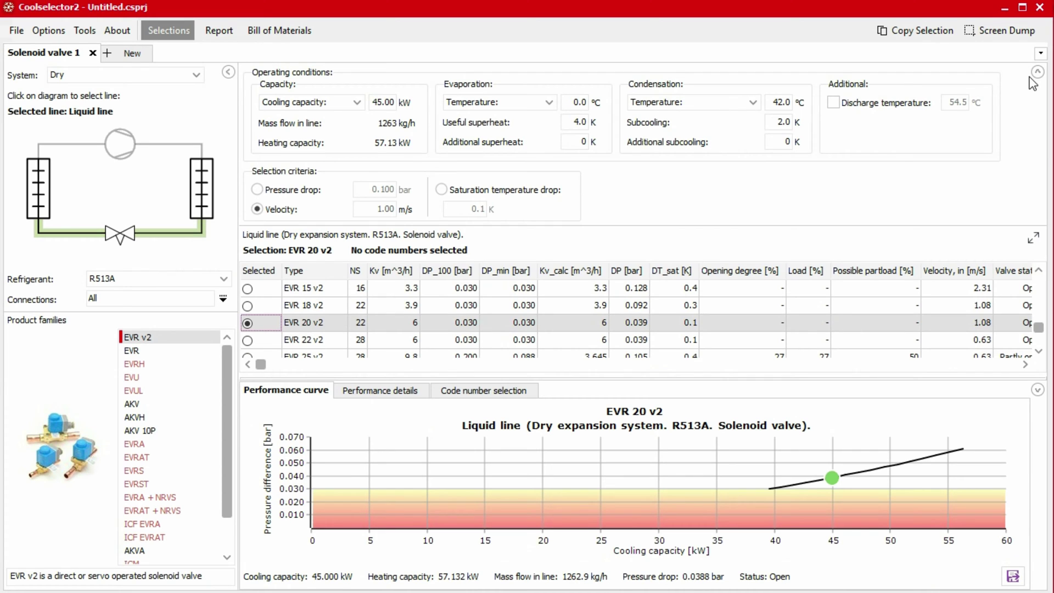
pyautogui.doubleClick(774, 100)
pyautogui.write('15')
pyautogui.press('Tab')
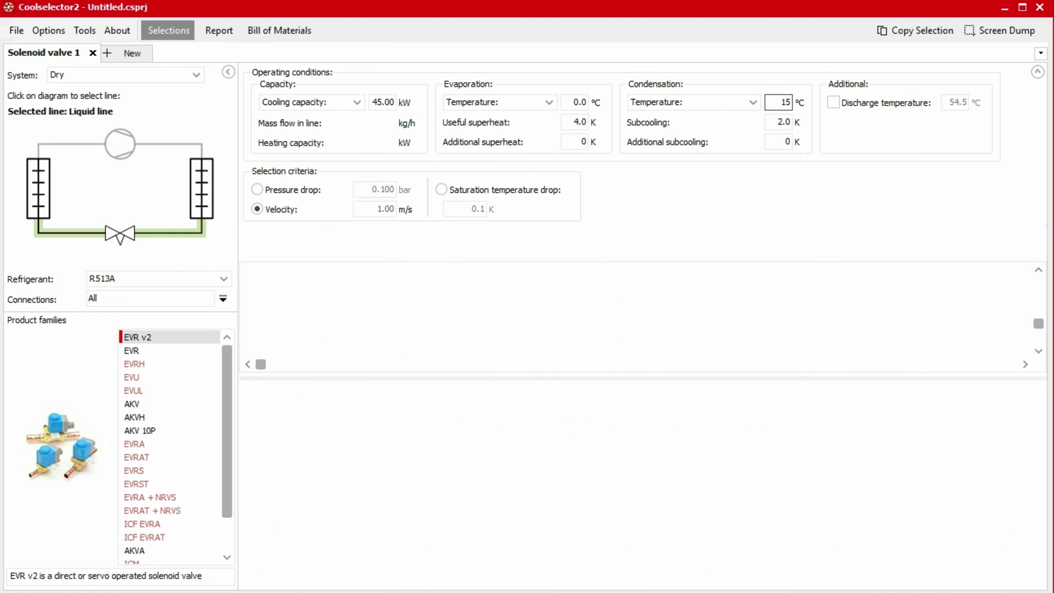
pyautogui.click(1033, 239)
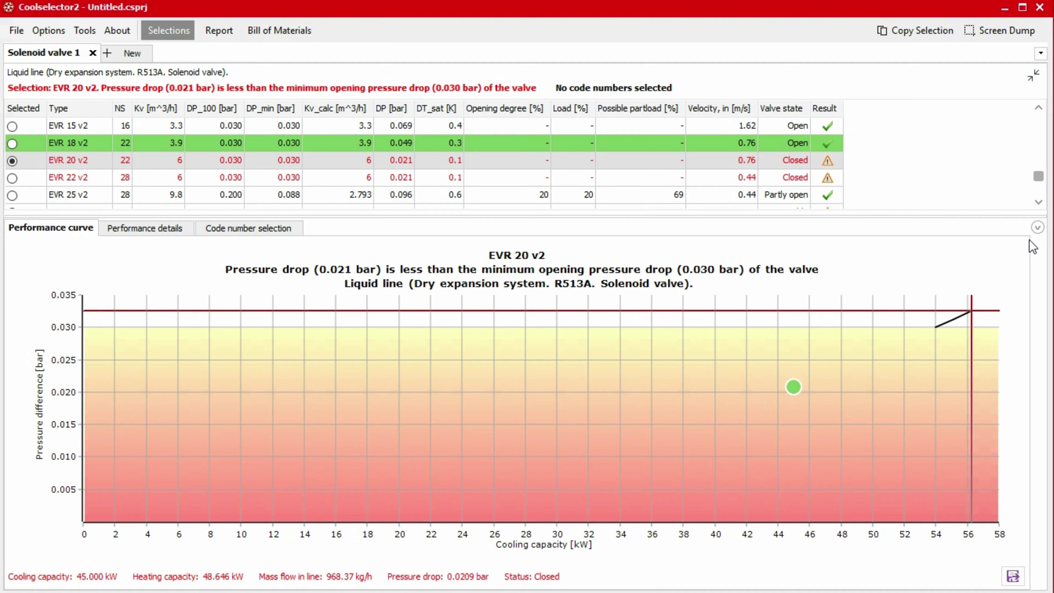
pyautogui.click(1034, 75)
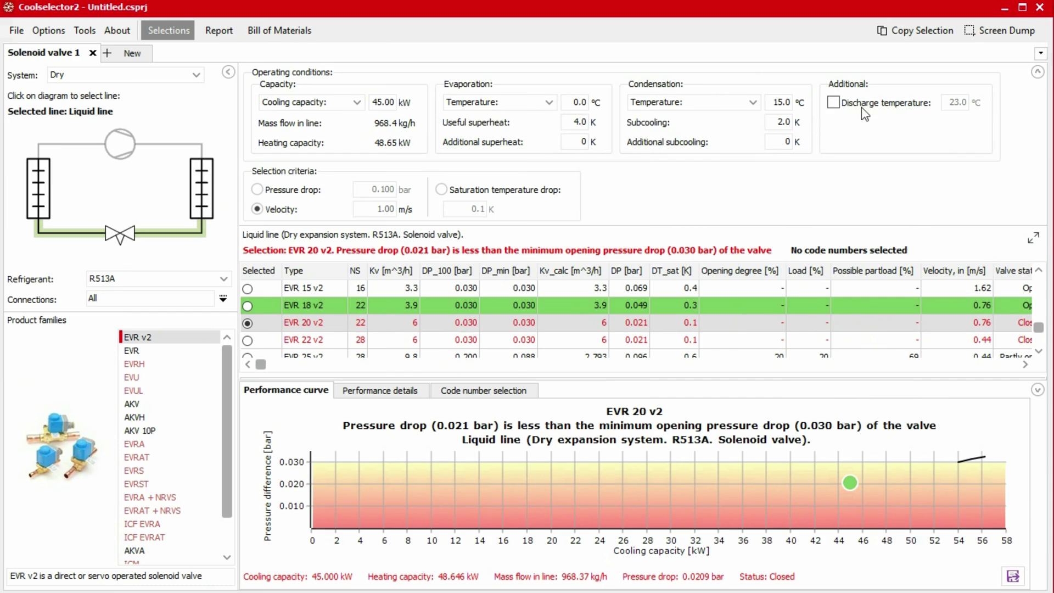
pyautogui.doubleClick(782, 103)
pyautogui.write('42')
pyautogui.press('Tab')
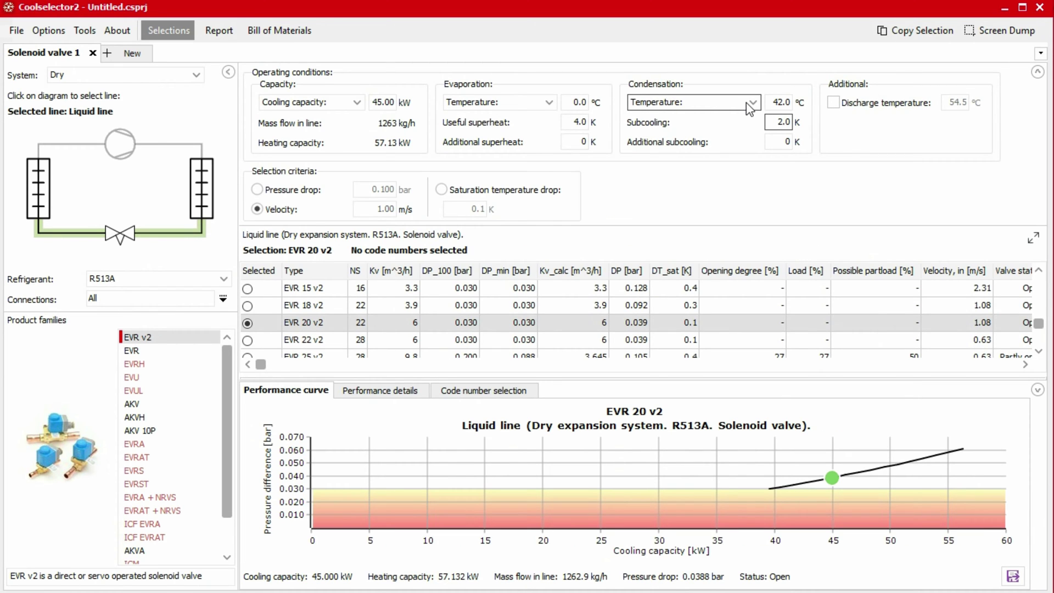
# Enter 450 kW cooling capacity and select EVR 40 v2 (0.239 bar pressure drop)
pyautogui.doubleClick(383, 102)
pyautogui.write('4')
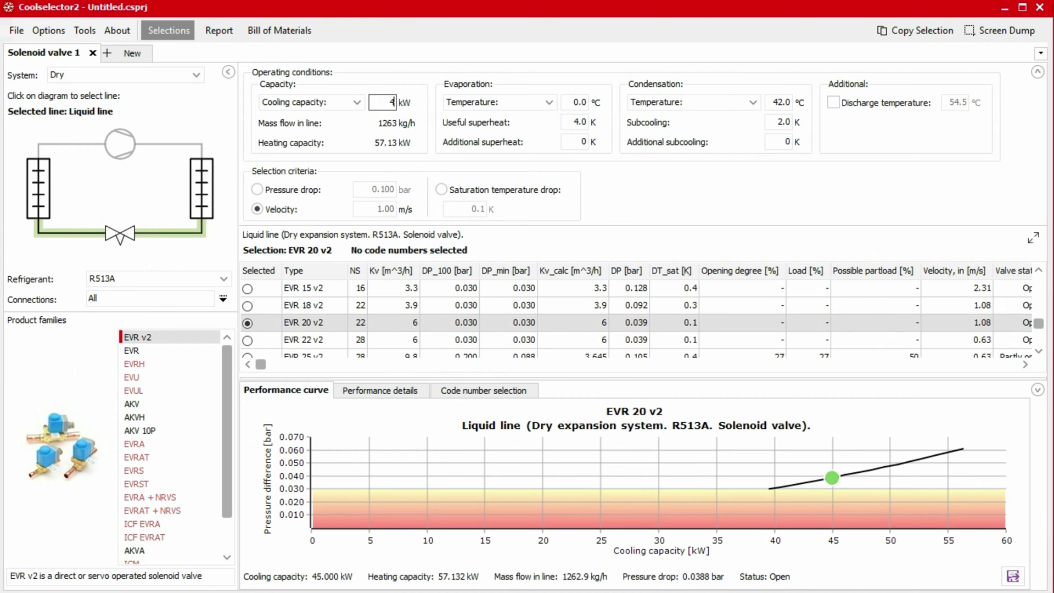
pyautogui.write('50')
pyautogui.press('Tab')
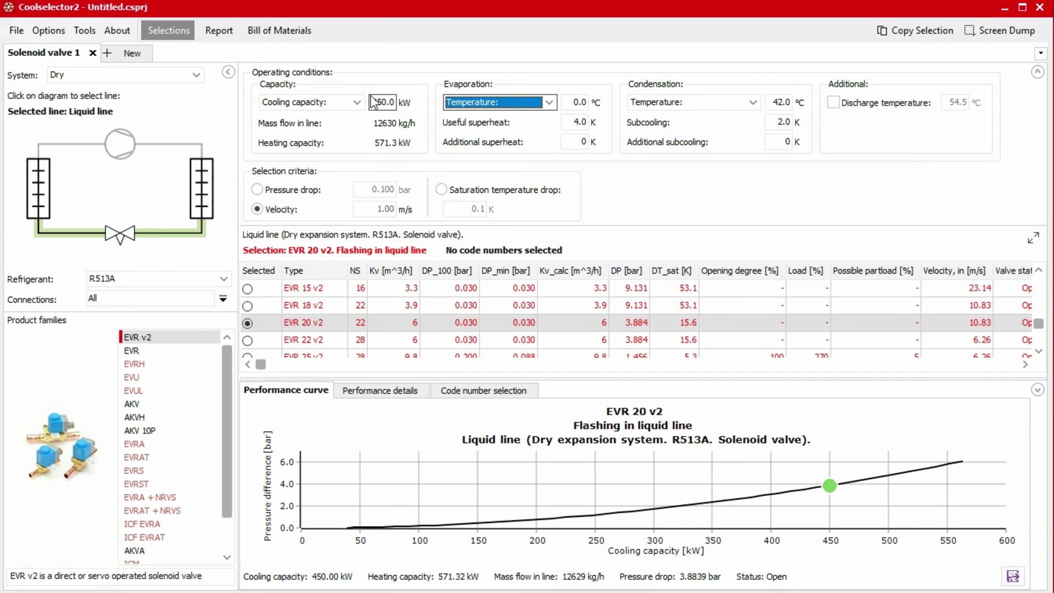
pyautogui.click(1031, 240)
pyautogui.scroll(-2, 1039, 205)
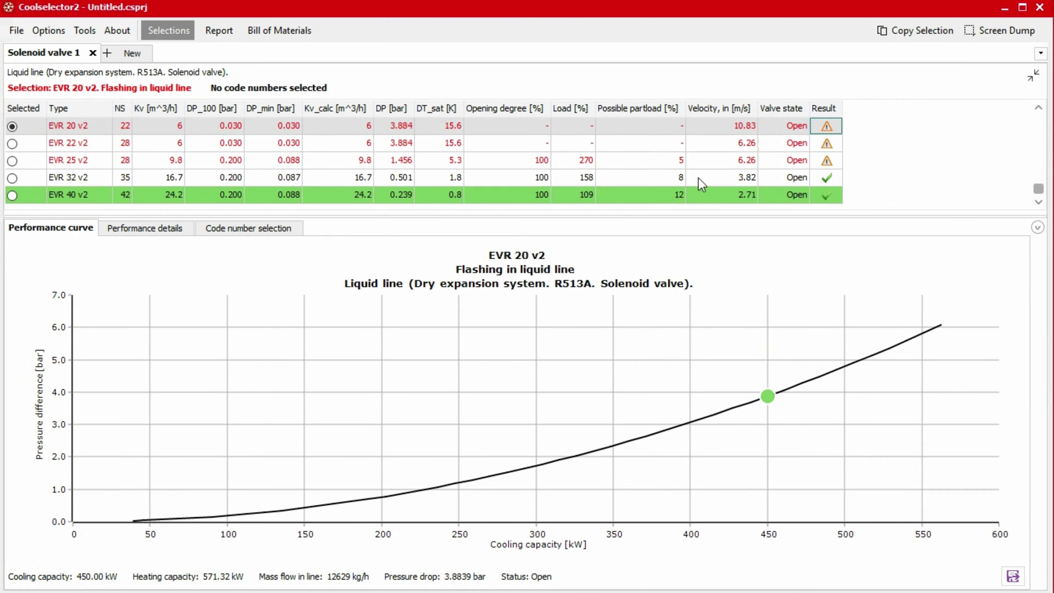
pyautogui.click(12, 195)
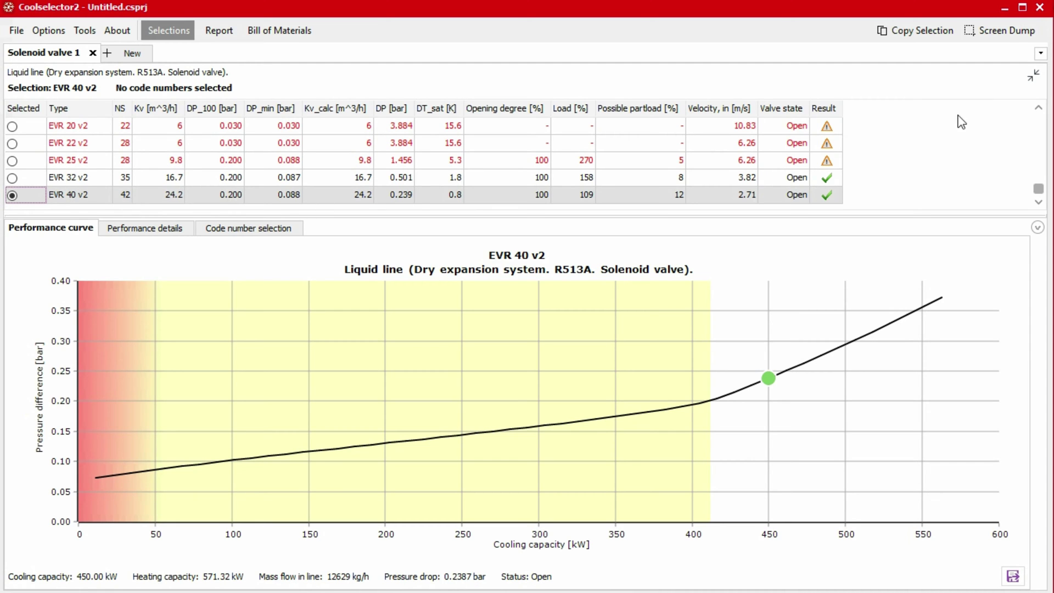
pyautogui.click(1037, 74)
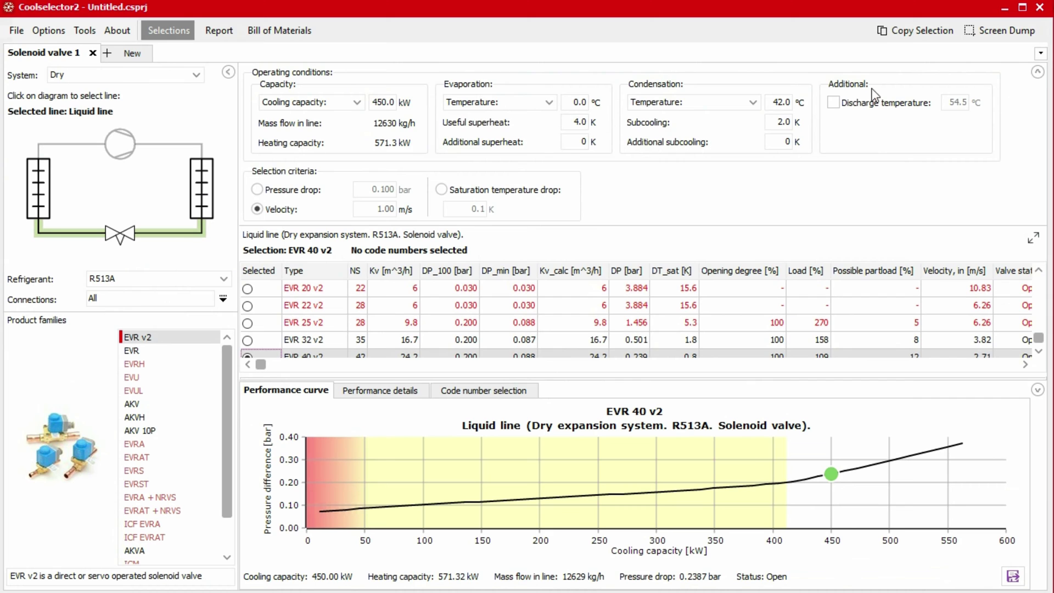
# Set cooling capacity to 25 kW and condensation temperature to 15 °C
pyautogui.moveTo(395, 102); pyautogui.dragTo(366, 108)
pyautogui.write('25')
pyautogui.press('Tab')
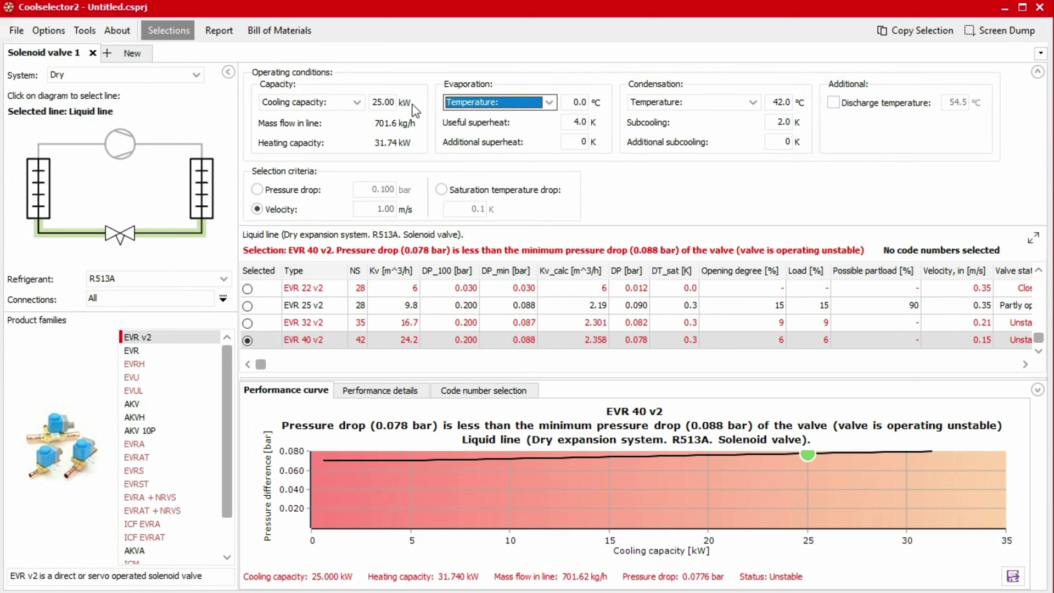
pyautogui.moveTo(790, 102); pyautogui.dragTo(771, 101)
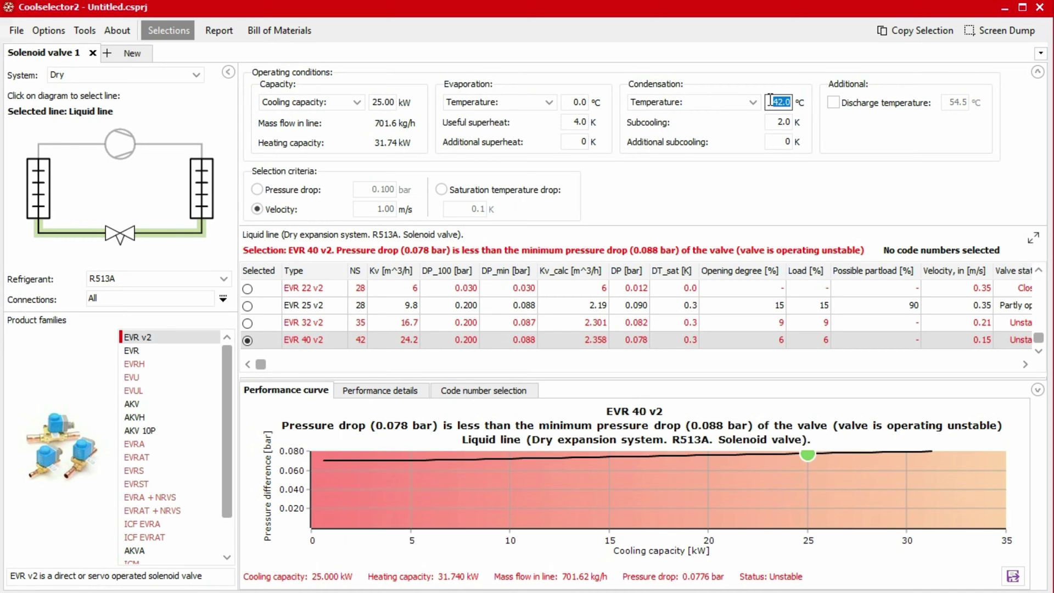
pyautogui.write('15')
pyautogui.press('Tab')
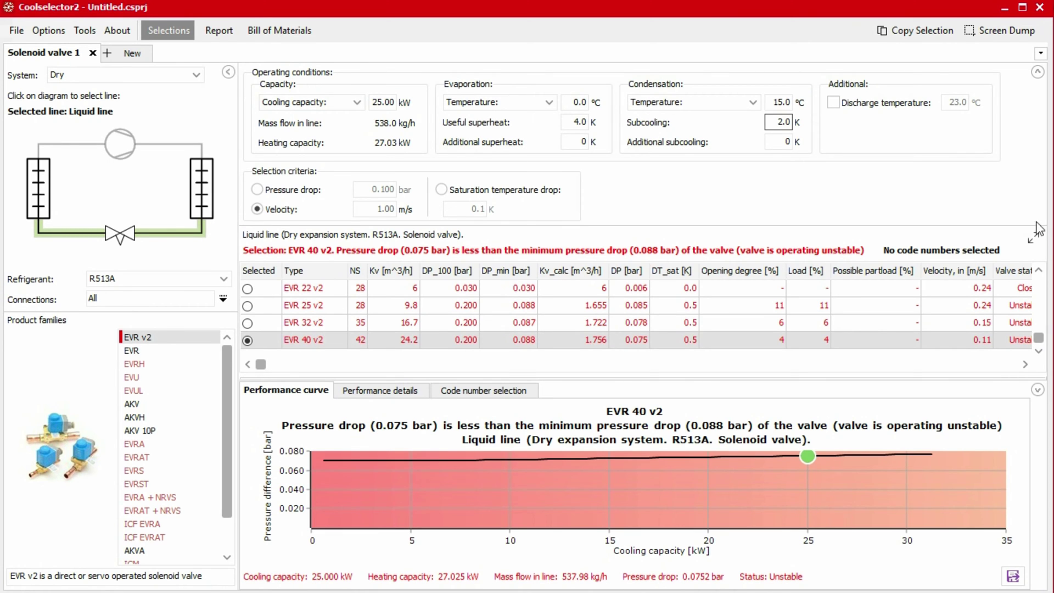
# Select EVR 10 v2 in the enlarged results table
pyautogui.click(1032, 239)
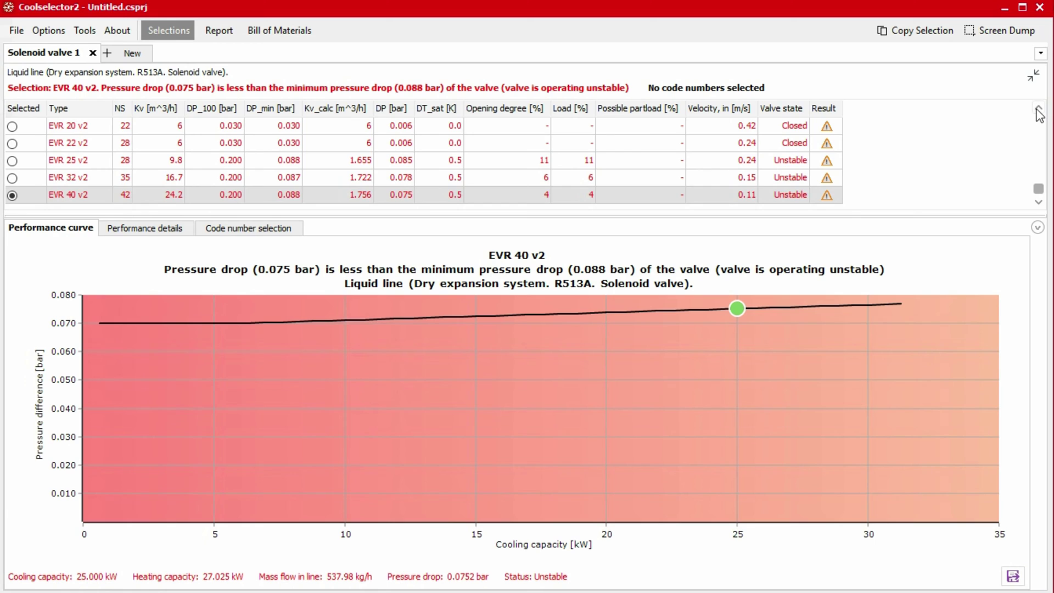
pyautogui.click(1038, 108)
pyautogui.click(1038, 108)
pyautogui.click(1038, 108)
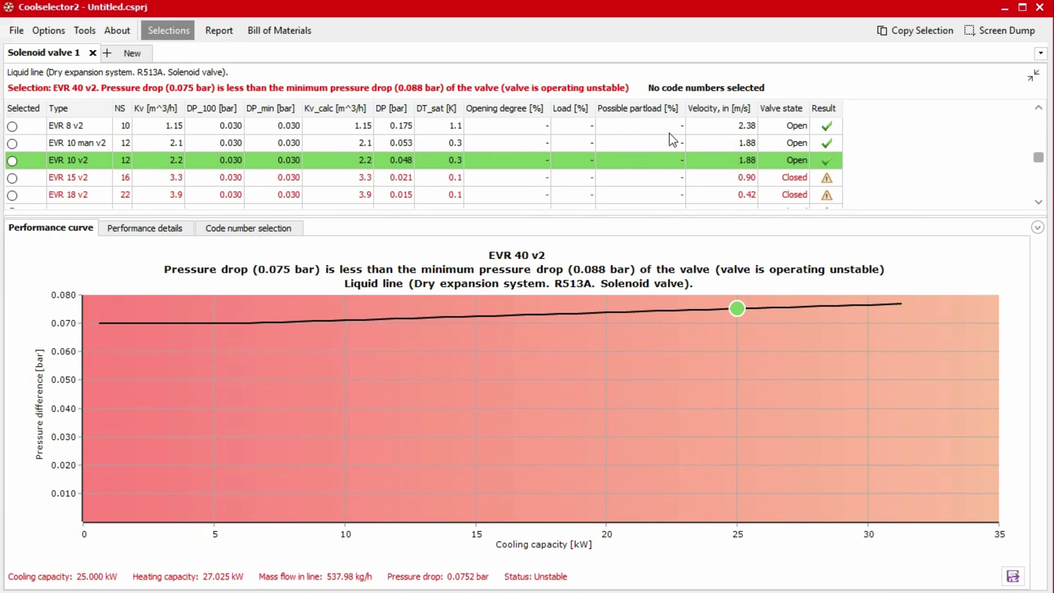
pyautogui.click(12, 161)
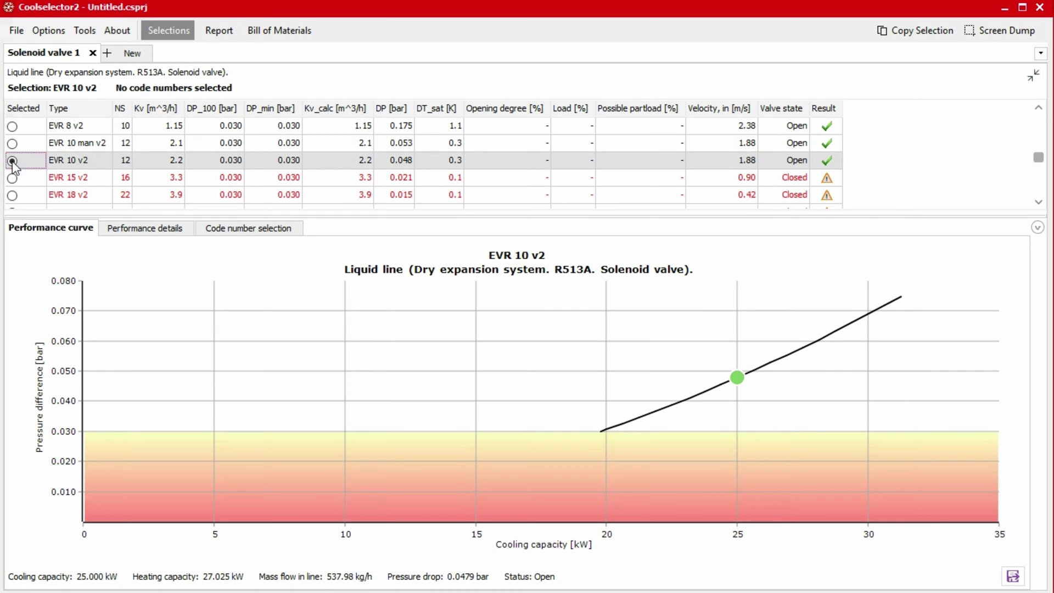
# Set cooling capacity back to 45.00 kW and condensation to 42 °C, enlarging the results
pyautogui.click(1035, 79)
pyautogui.click(383, 102)
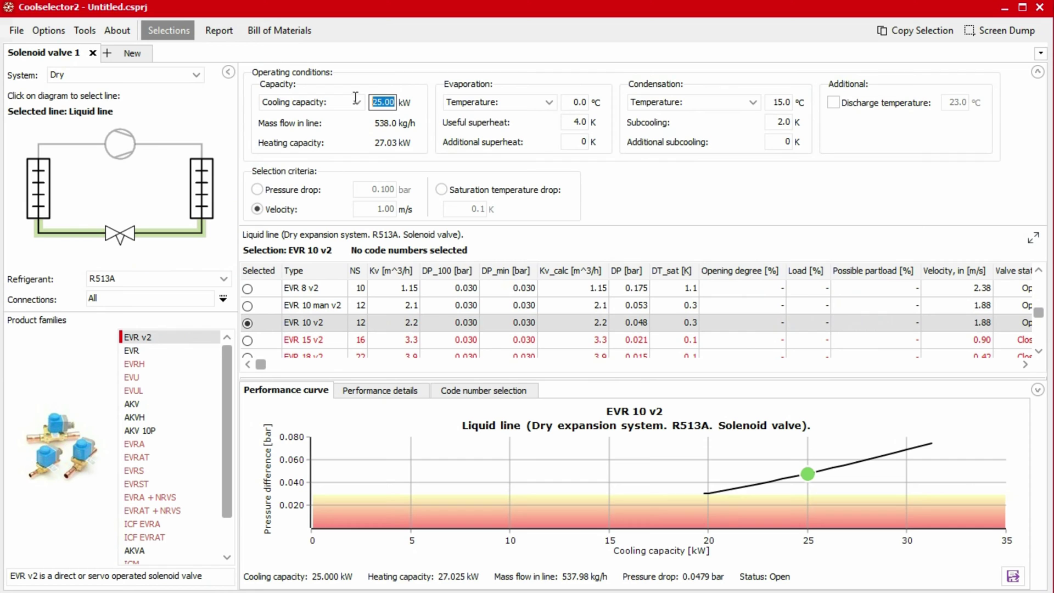
pyautogui.write('45.00')
pyautogui.press('Tab')
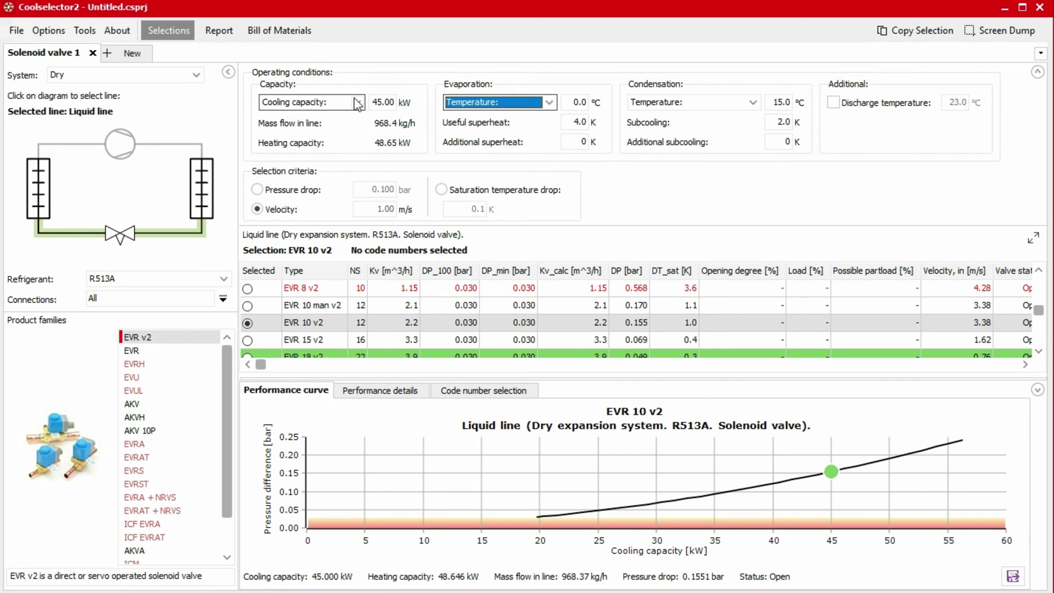
pyautogui.click(774, 102)
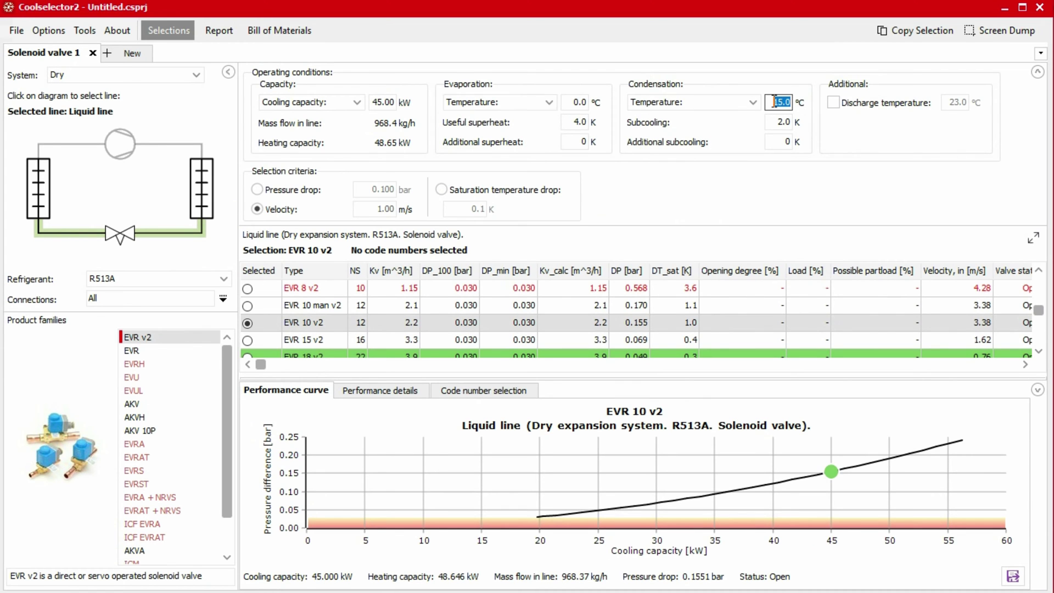
pyautogui.write('42')
pyautogui.press('Tab')
pyautogui.click(1033, 238)
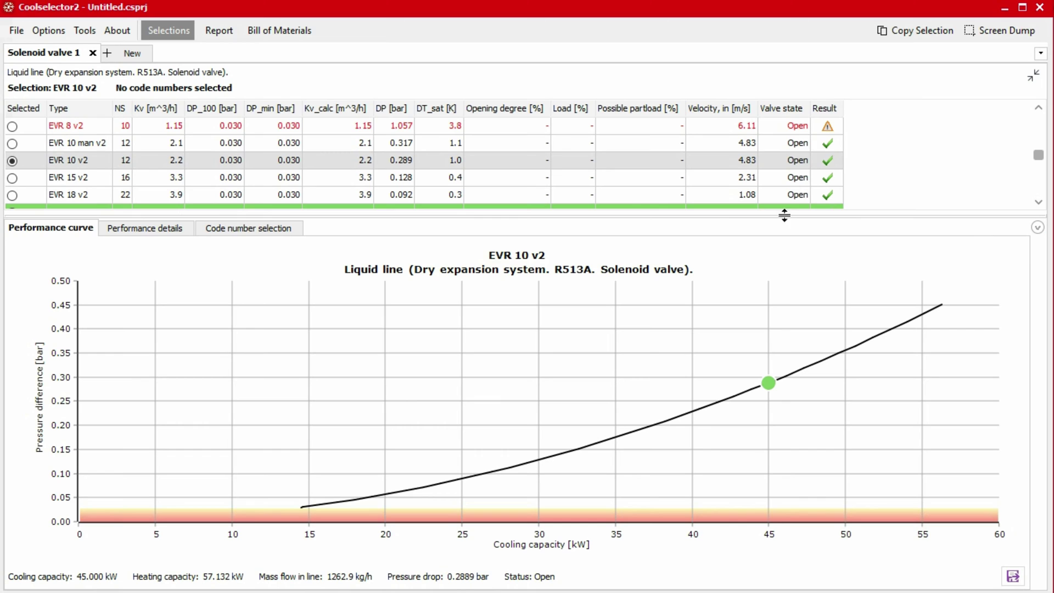
# Review the detailed log(p)-h diagram, then list EVR 10 v2 code numbers with 032L1217 selected
pyautogui.click(149, 235)
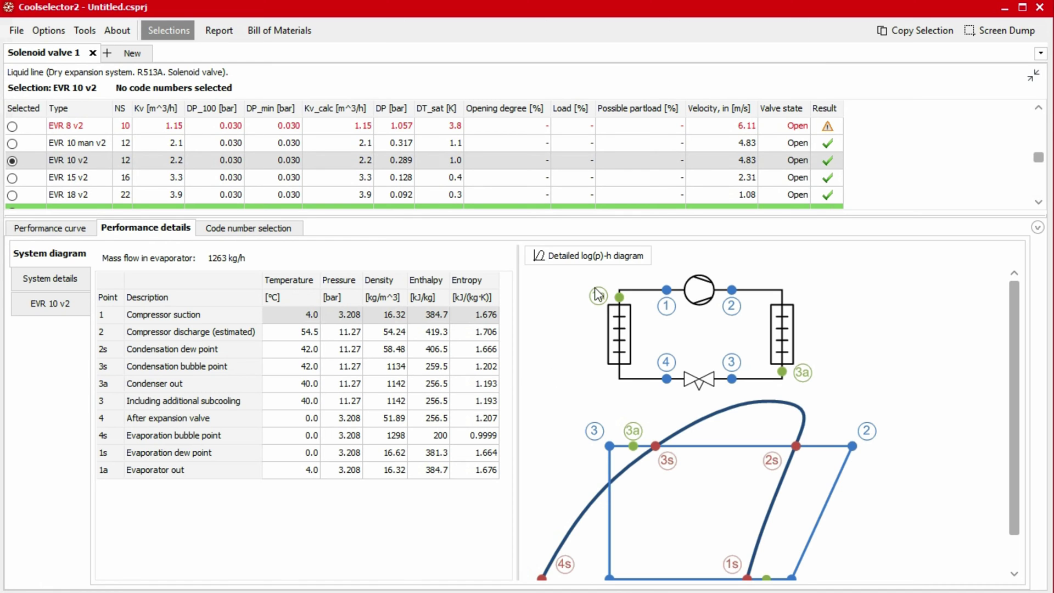
pyautogui.click(580, 265)
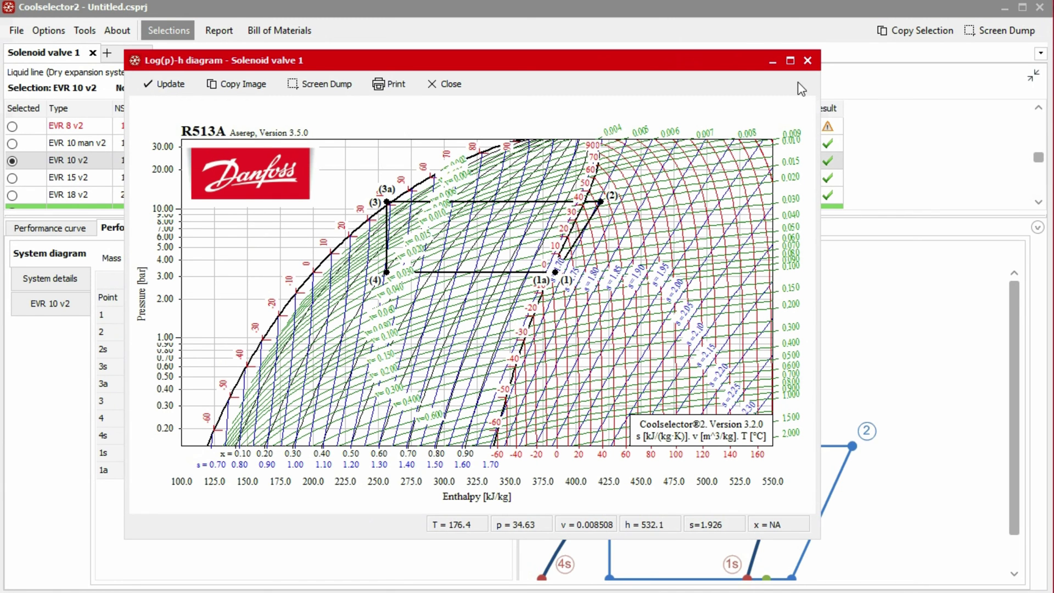
pyautogui.click(809, 60)
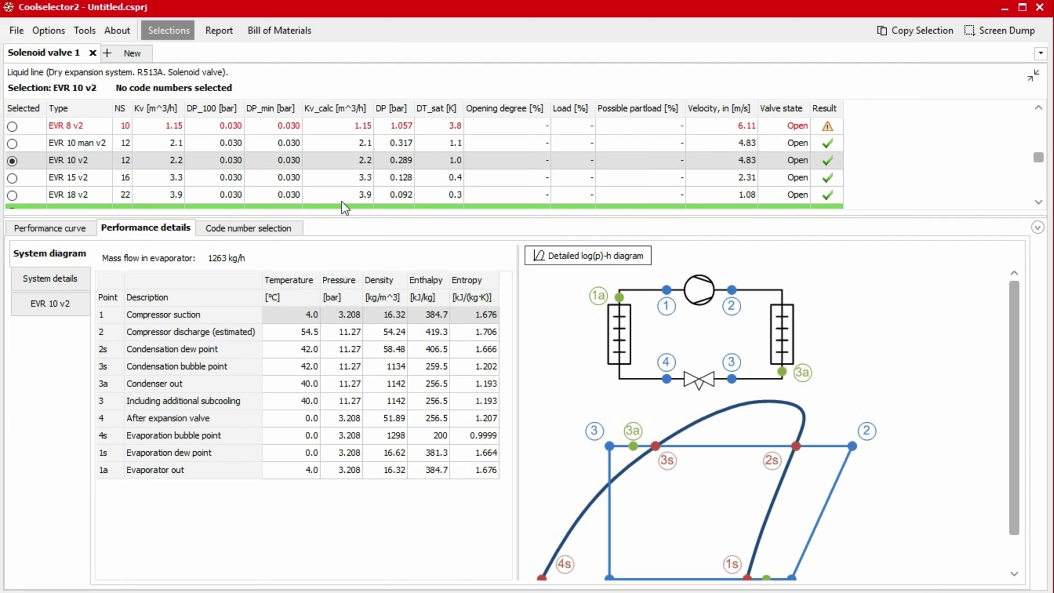
pyautogui.click(243, 229)
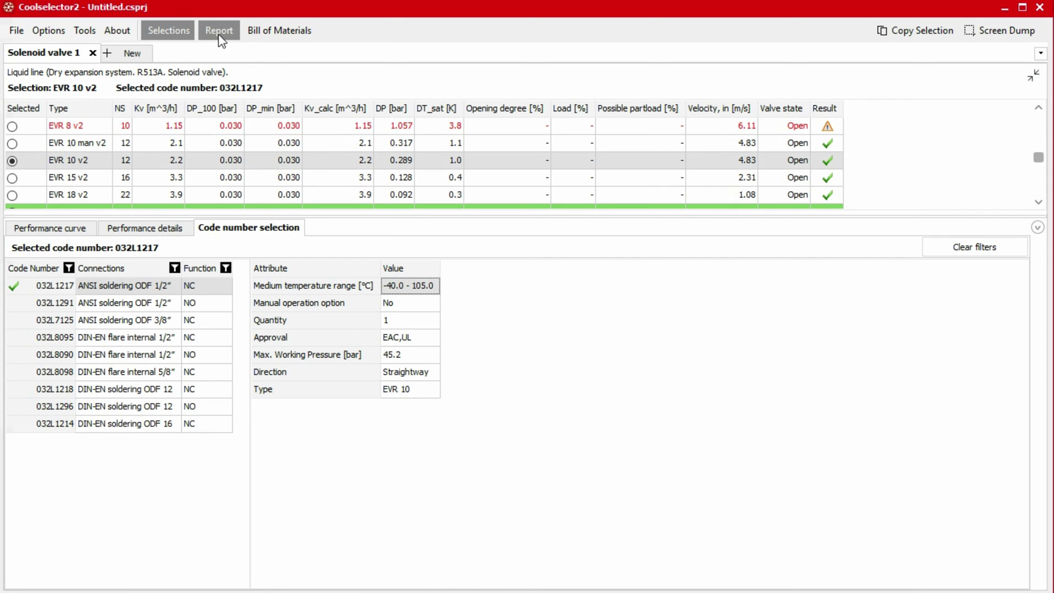
# Add System performance details for Solenoid valve 1 to the report and regenerate it
pyautogui.click(220, 32)
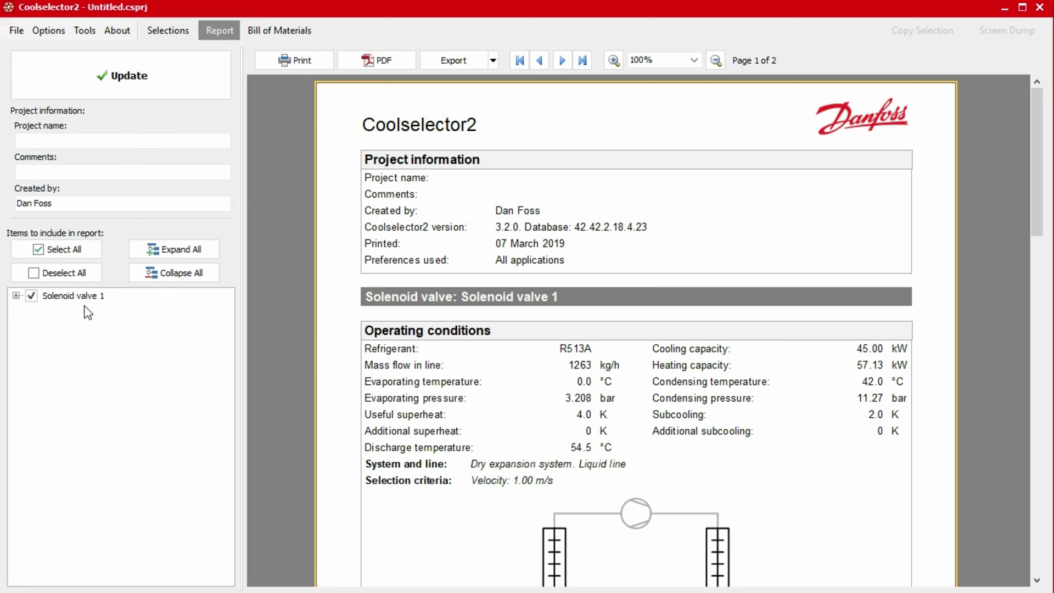
pyautogui.click(16, 295)
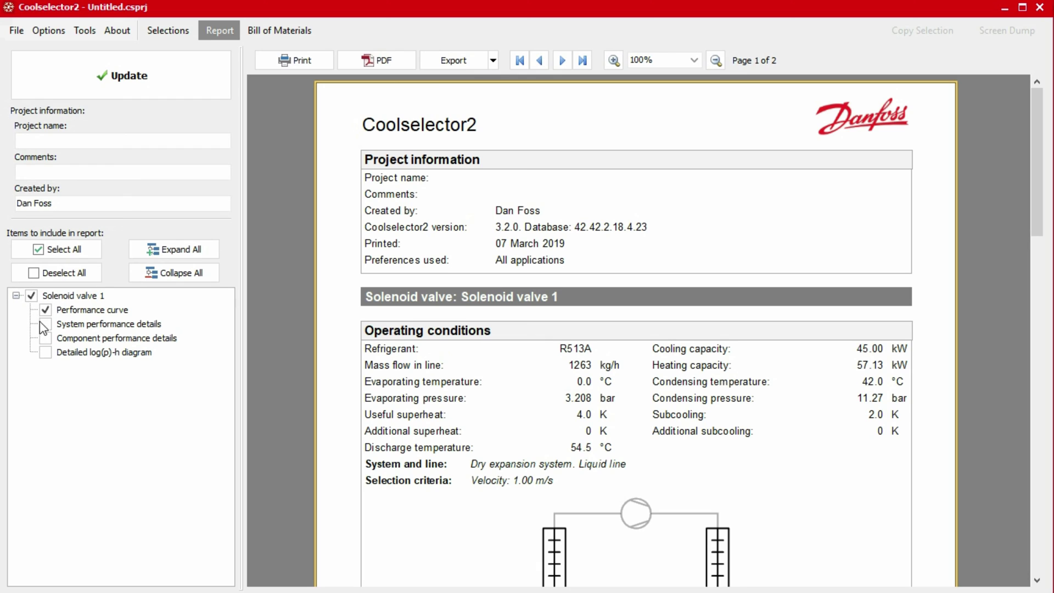
pyautogui.click(45, 325)
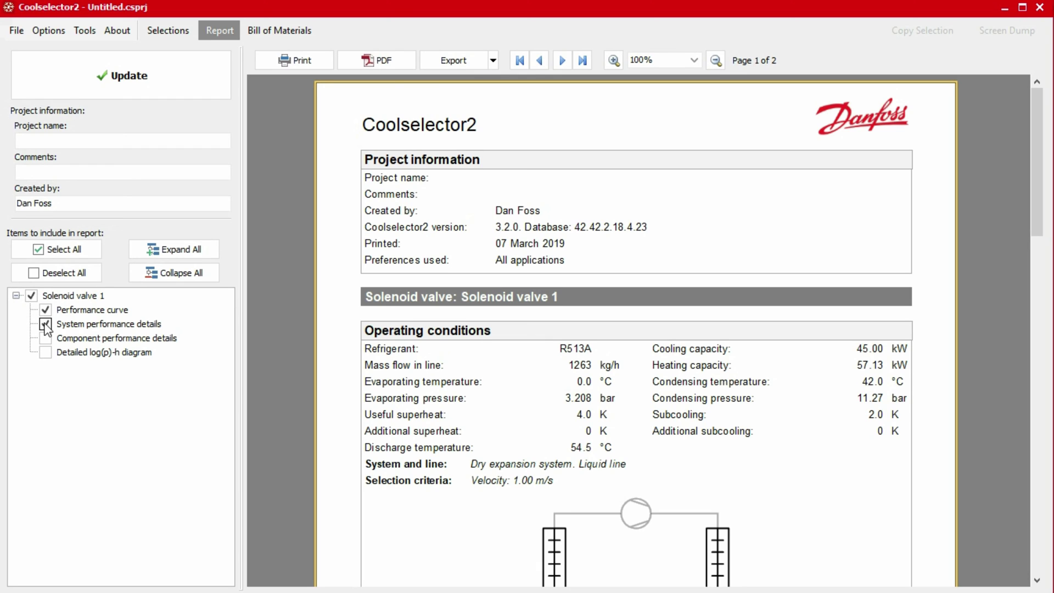
pyautogui.click(128, 88)
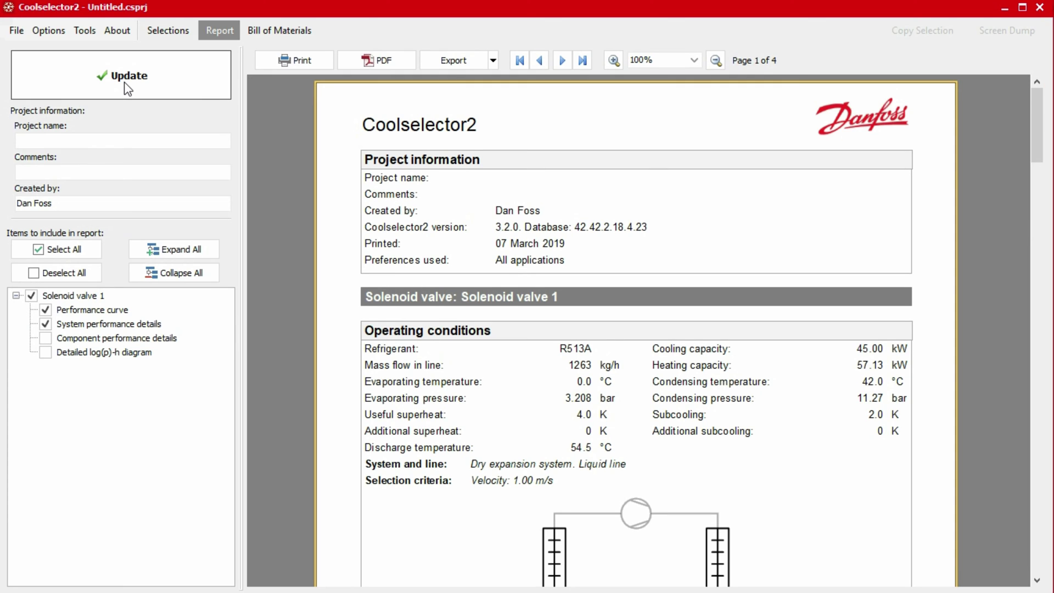
# Set the report's project name to 'Example' and refresh the report
pyautogui.click(126, 139)
pyautogui.write('Example')
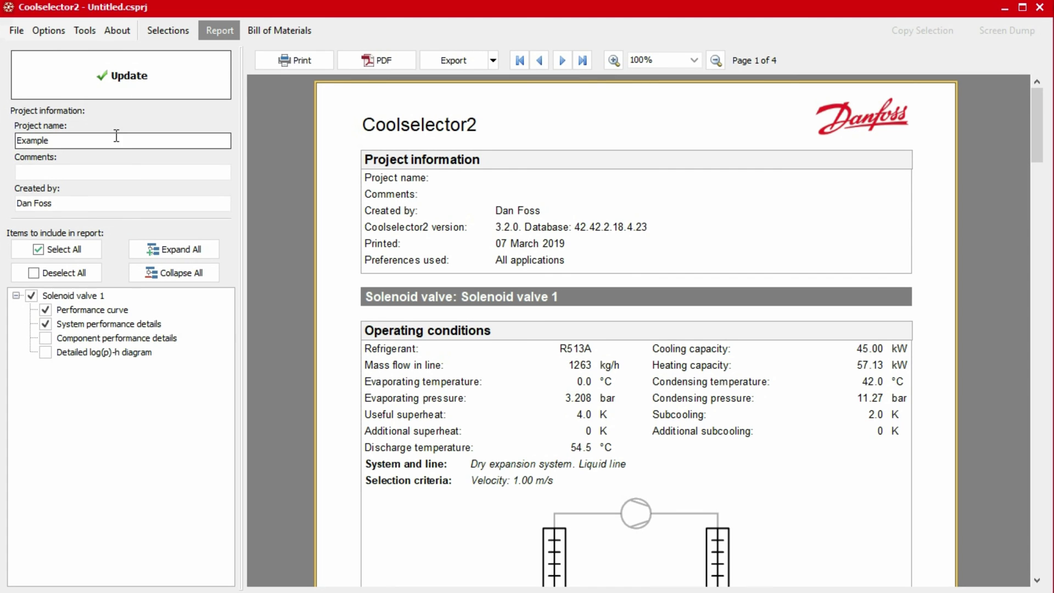
pyautogui.click(112, 86)
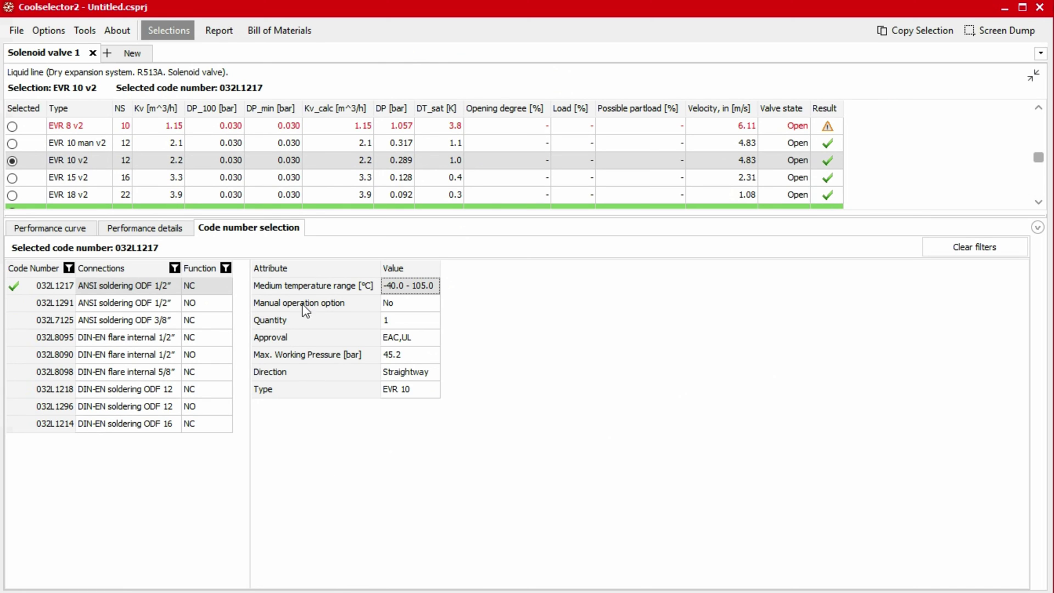
# Generate the bill of materials showing one EVR 10 v2 valve, code 032L1217, for project Example
pyautogui.click(276, 33)
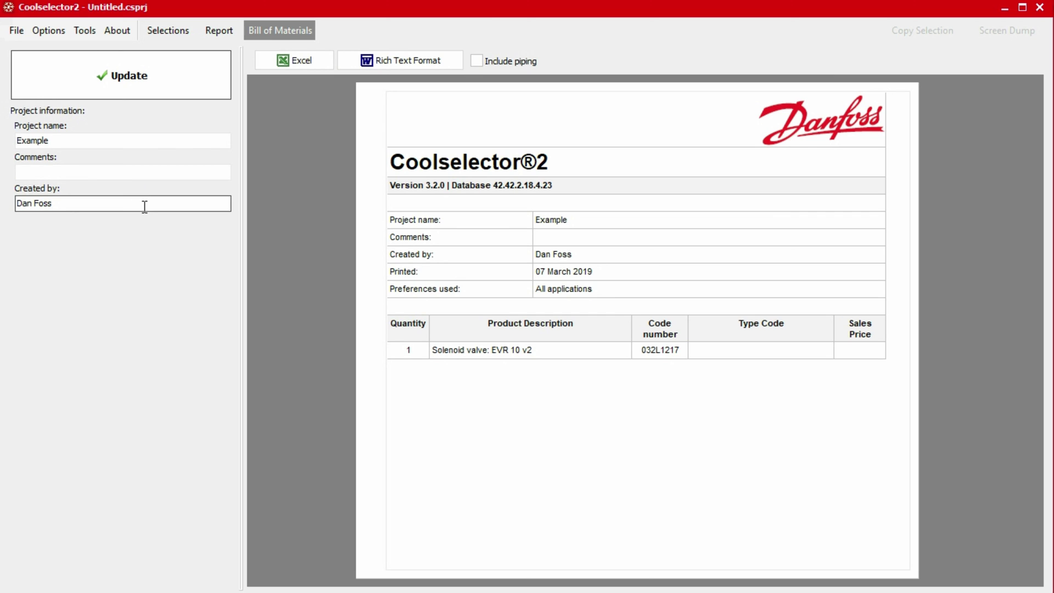
pyautogui.click(136, 80)
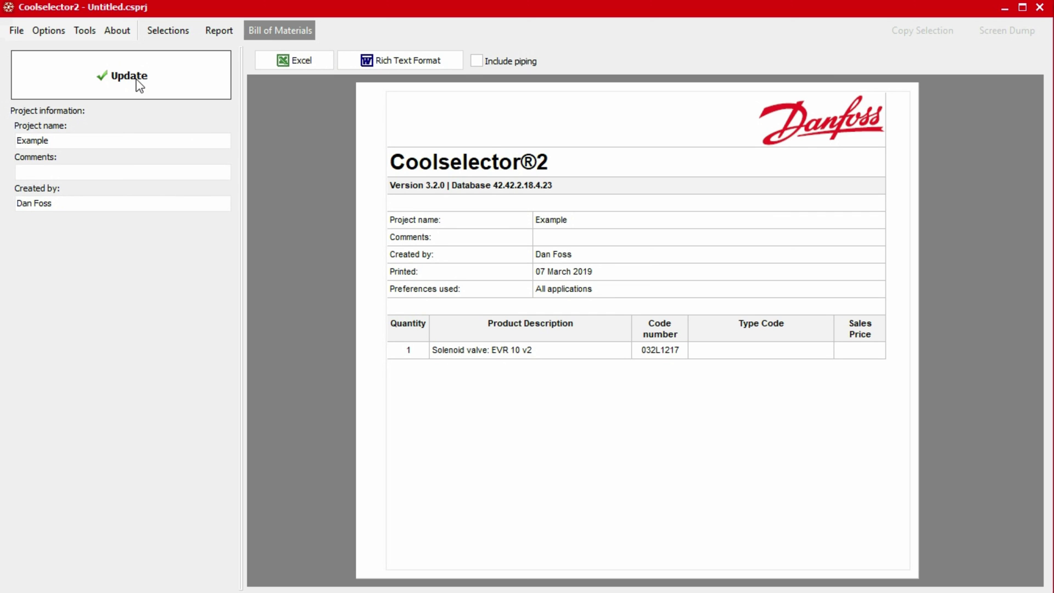